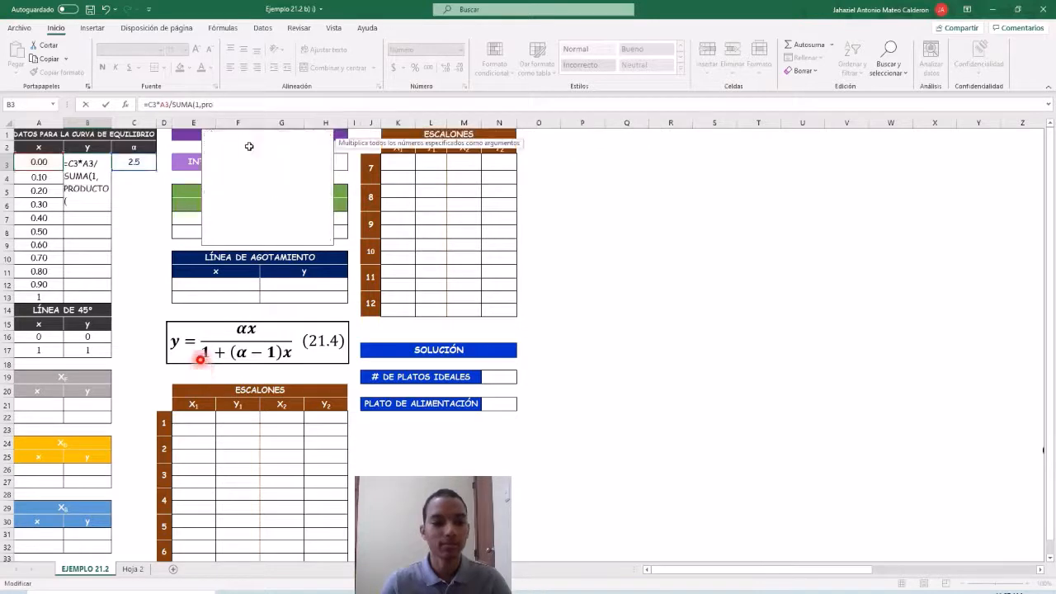
Complete the equilibrium y formula in B3 as =C3*A3/SUMA(1,PRODUCTO(A3,C3-1)).
left_click(39, 163)
type(",")
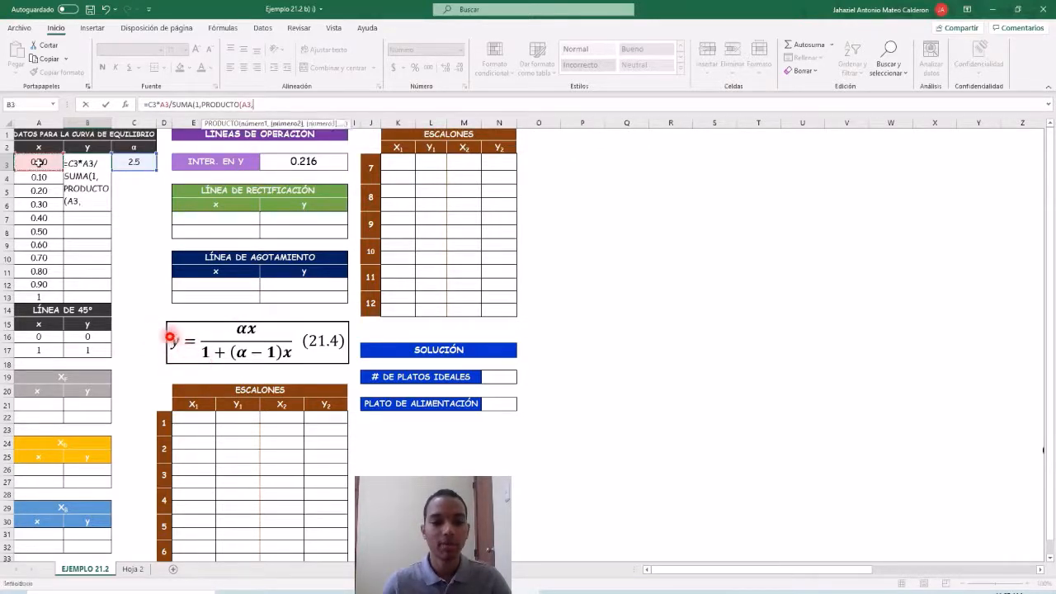
left_click(125, 164)
type("-")
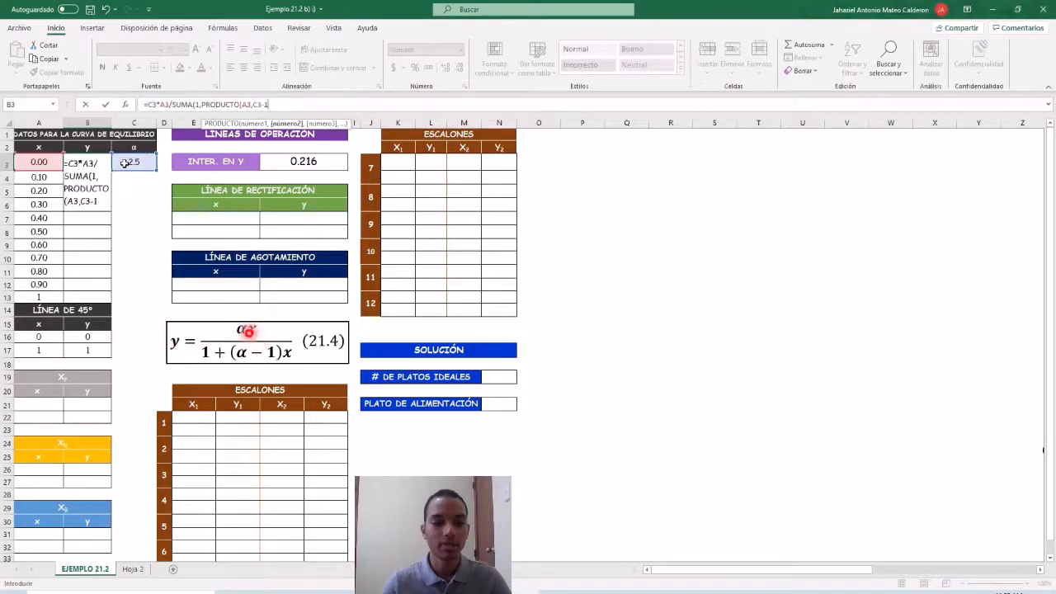
type("1))")
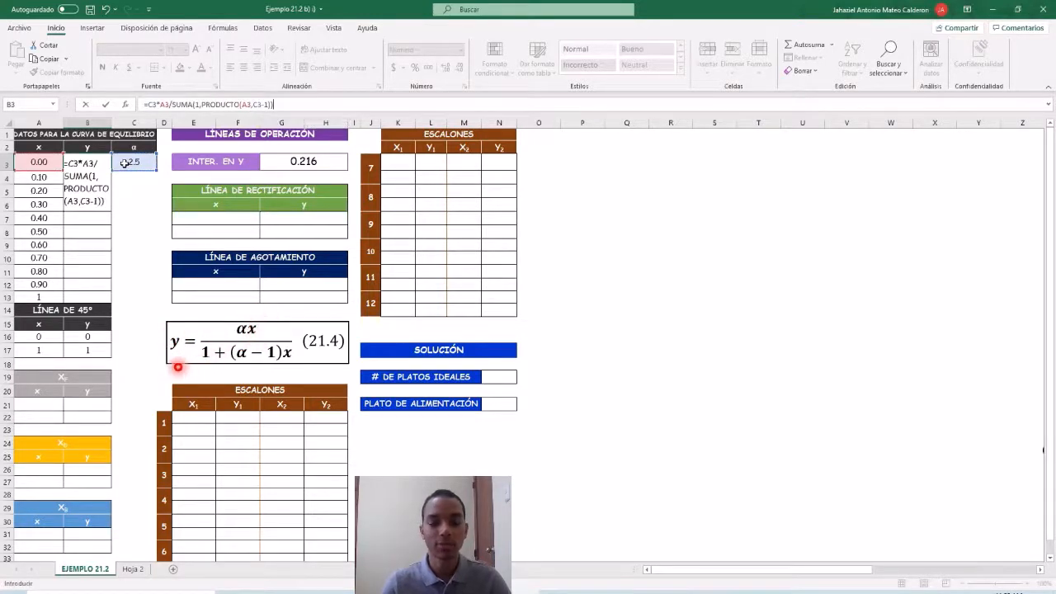
Make both C3 references in B3's formula absolute ($C$3) and fill the formula down to B13.
left_click(152, 105)
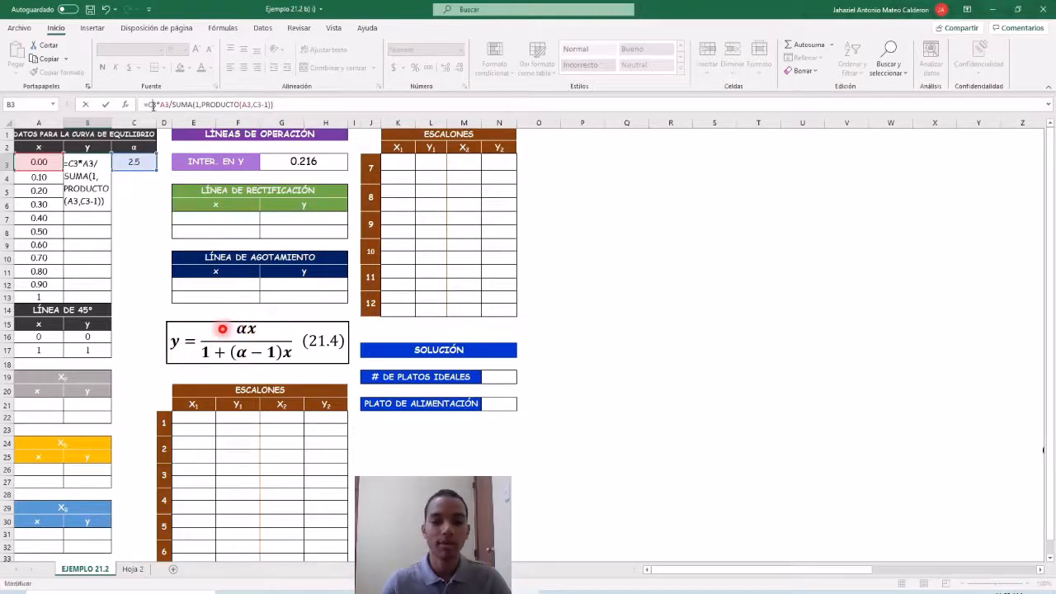
key("F4")
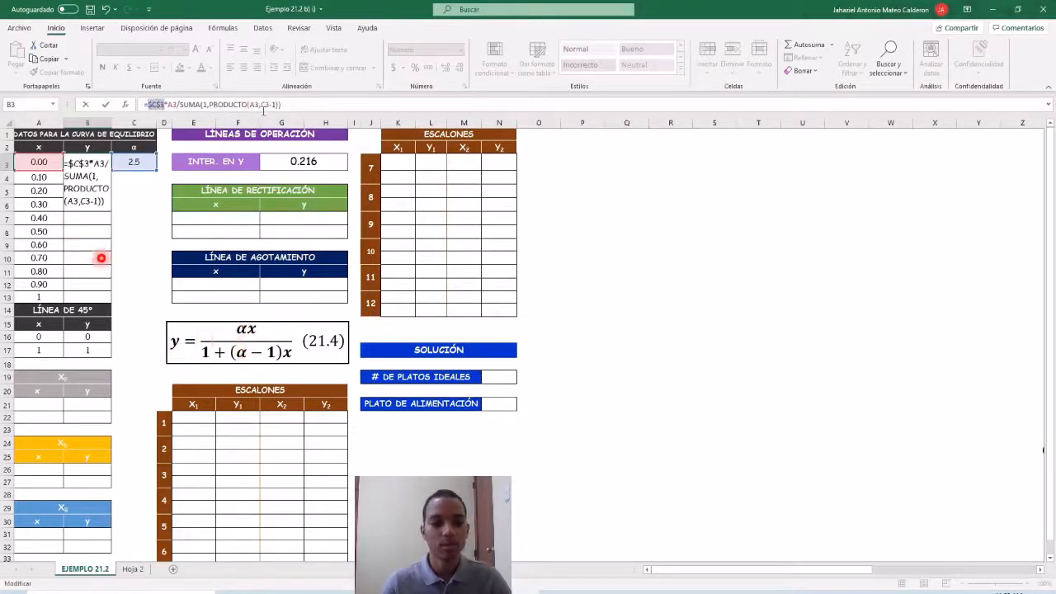
left_click(264, 106)
key("F4")
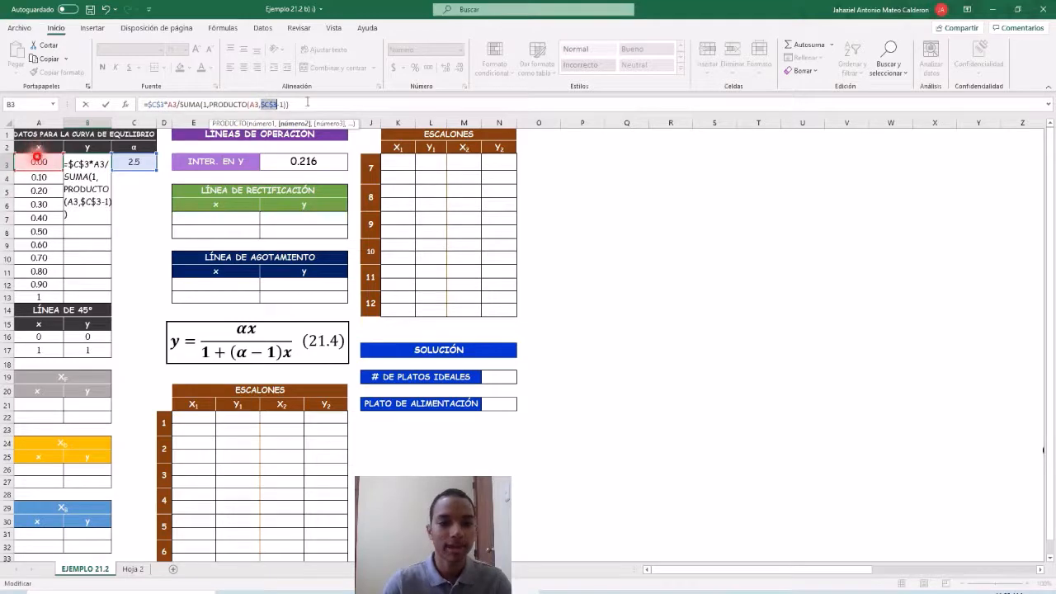
key("Return")
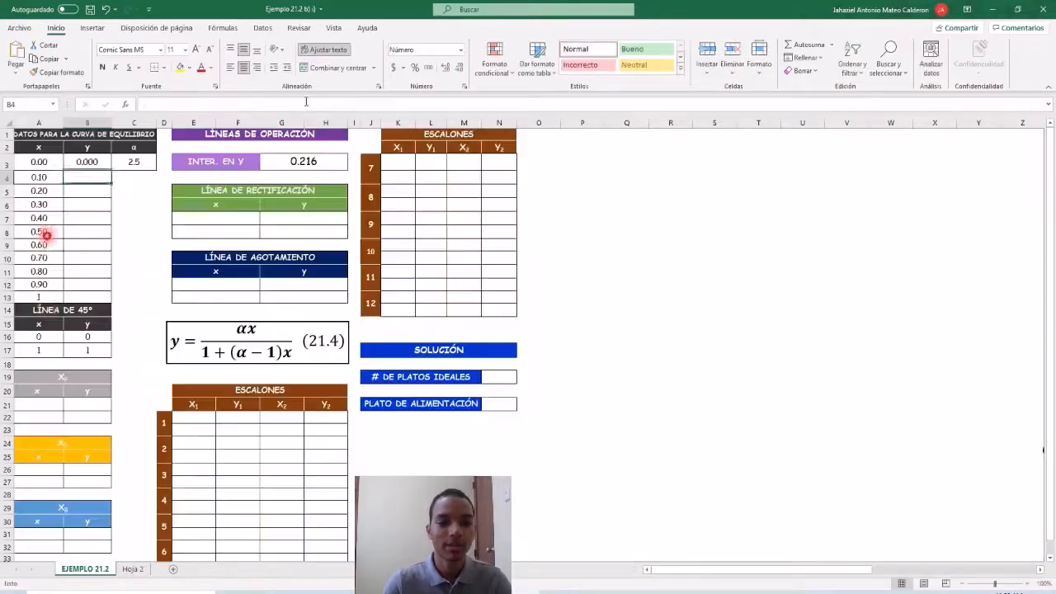
left_click(97, 165)
left_click_drag(114, 170, 108, 303)
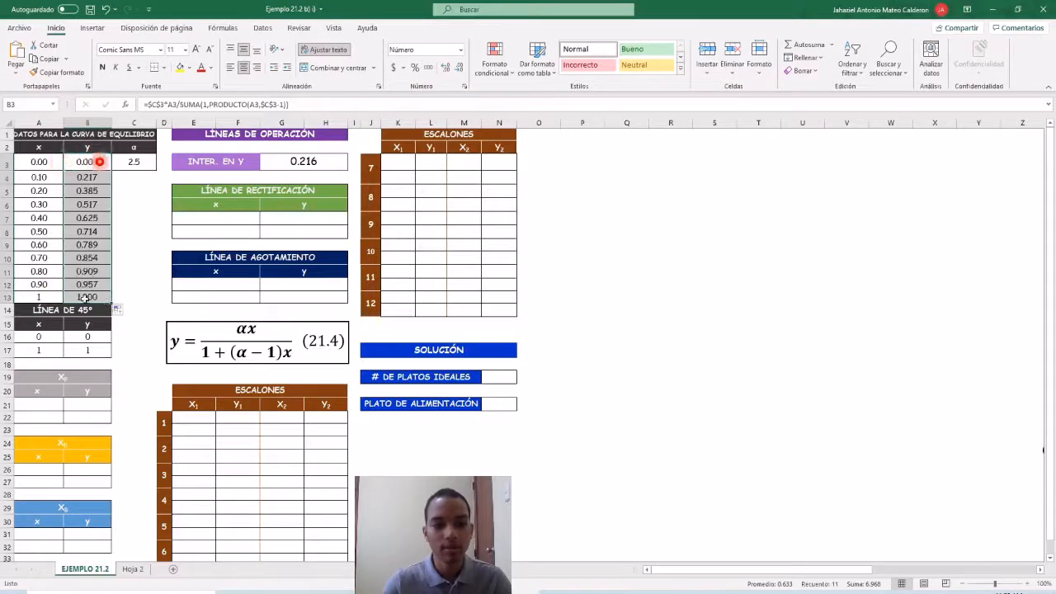
Insert a smooth-line scatter chart of A3:B13 and place it enlarged across the empty area from column O to column Z.
left_click_drag(37, 162, 94, 298)
left_click(93, 27)
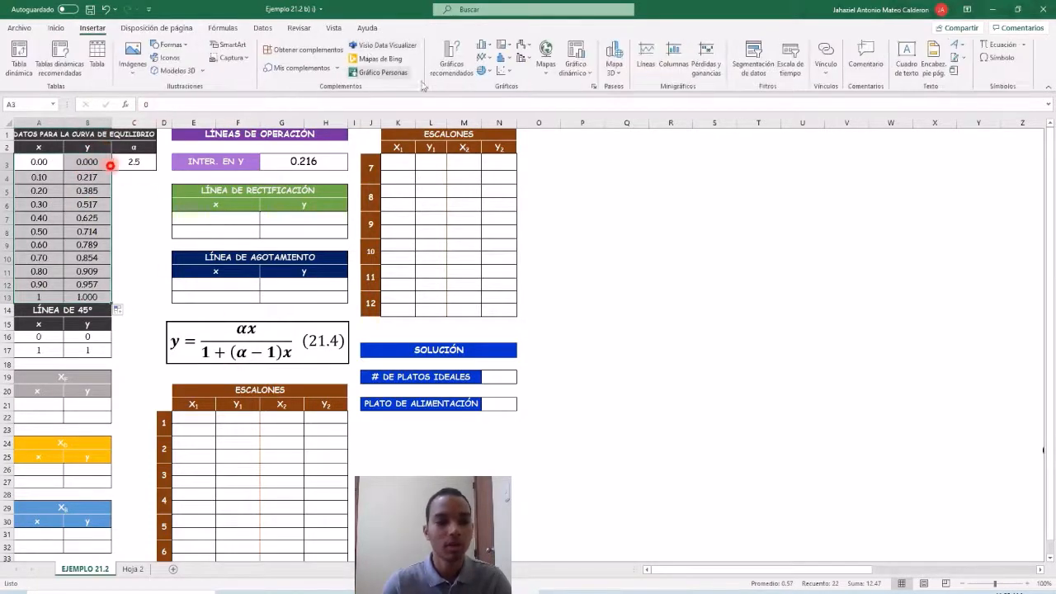
left_click(507, 71)
left_click(587, 110)
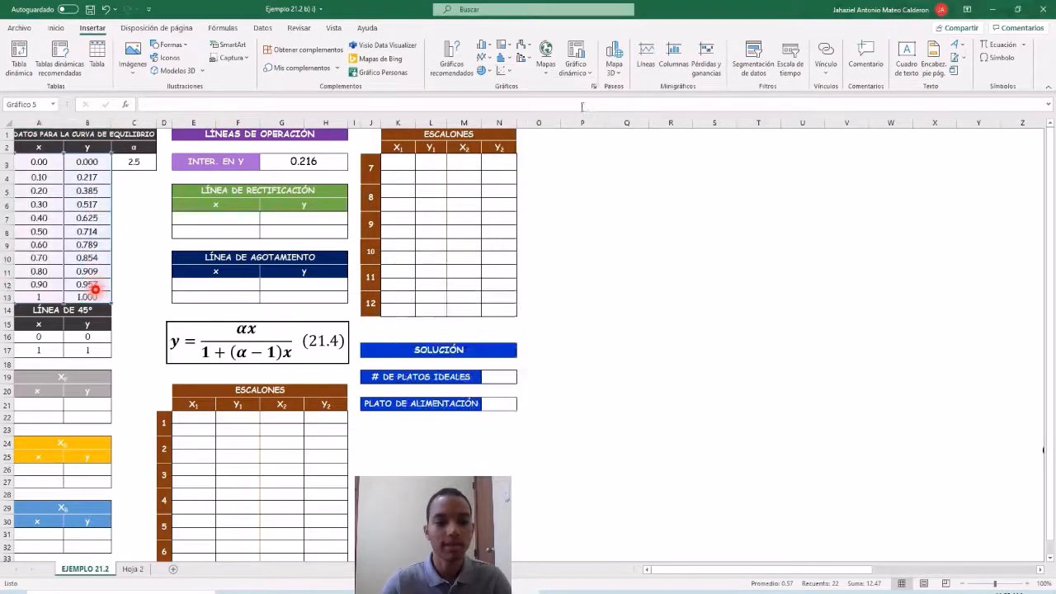
left_click_drag(596, 277, 718, 145)
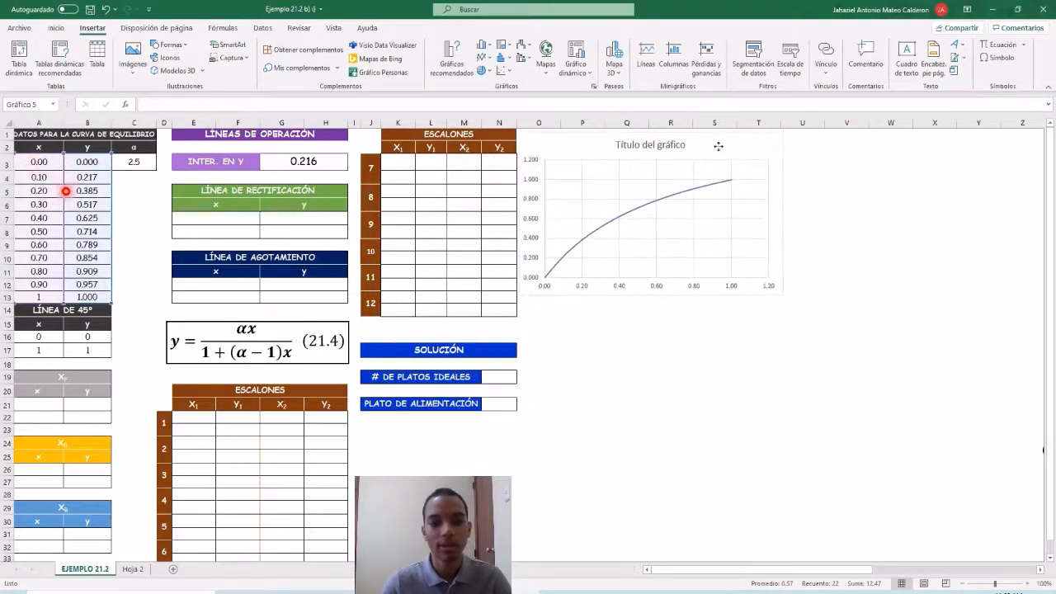
left_click_drag(781, 295, 1035, 553)
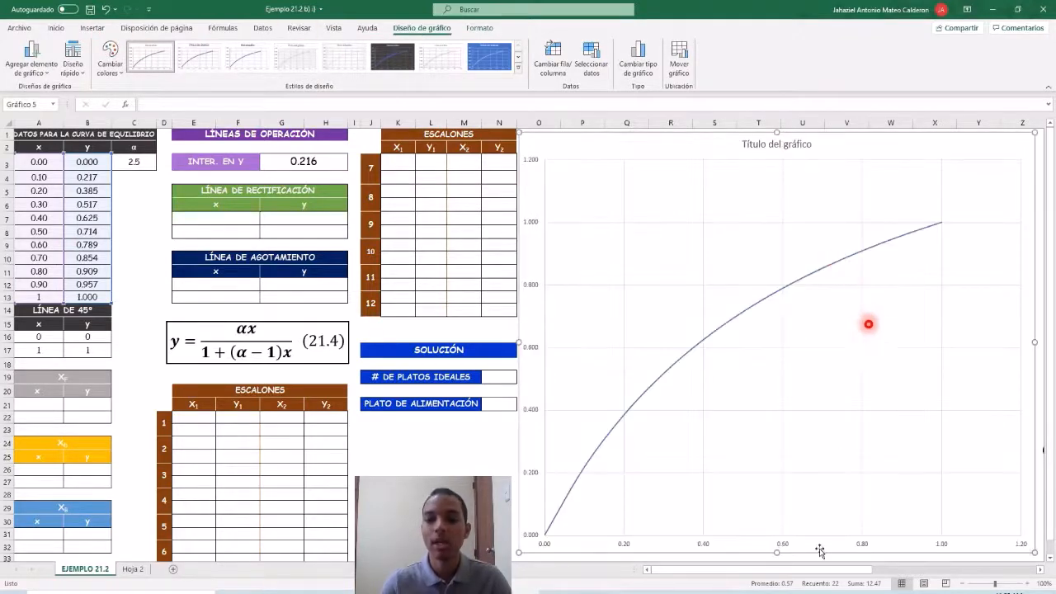
Set the maximum of the chart's horizontal axis to 1.0.
right_click(781, 546)
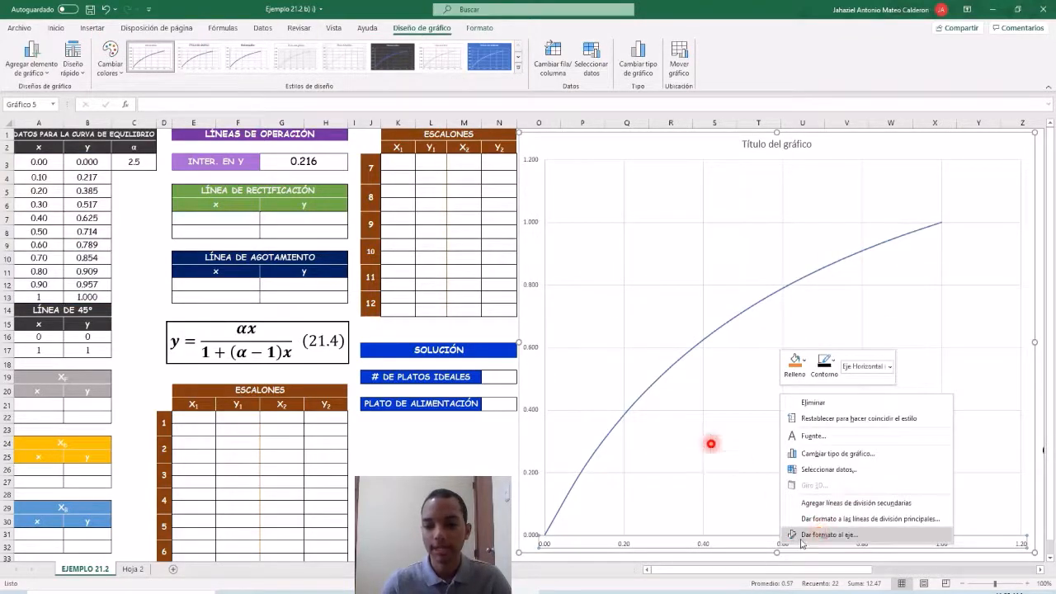
left_click(802, 538)
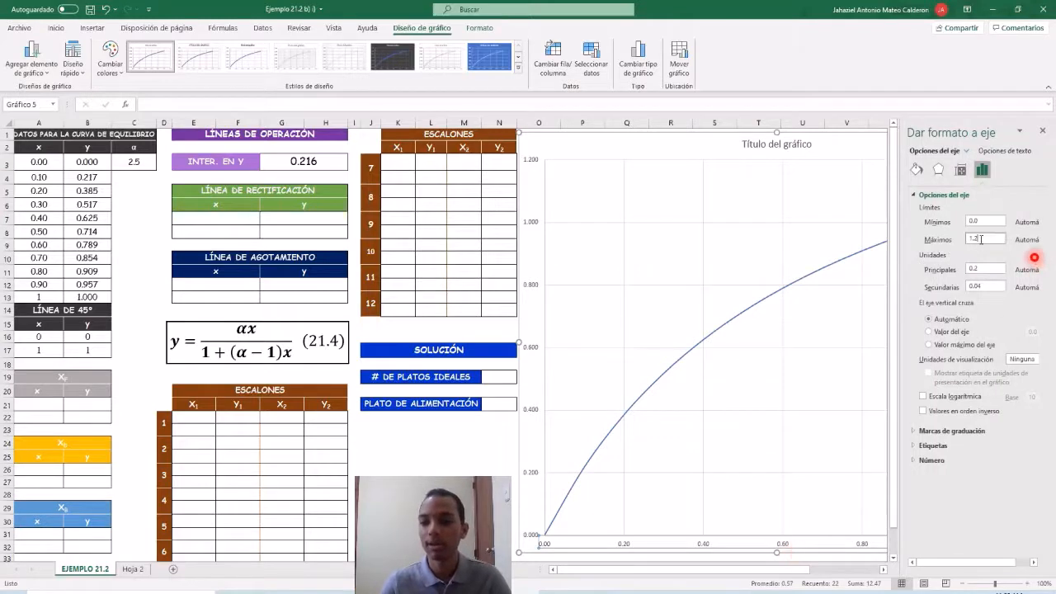
key("Return")
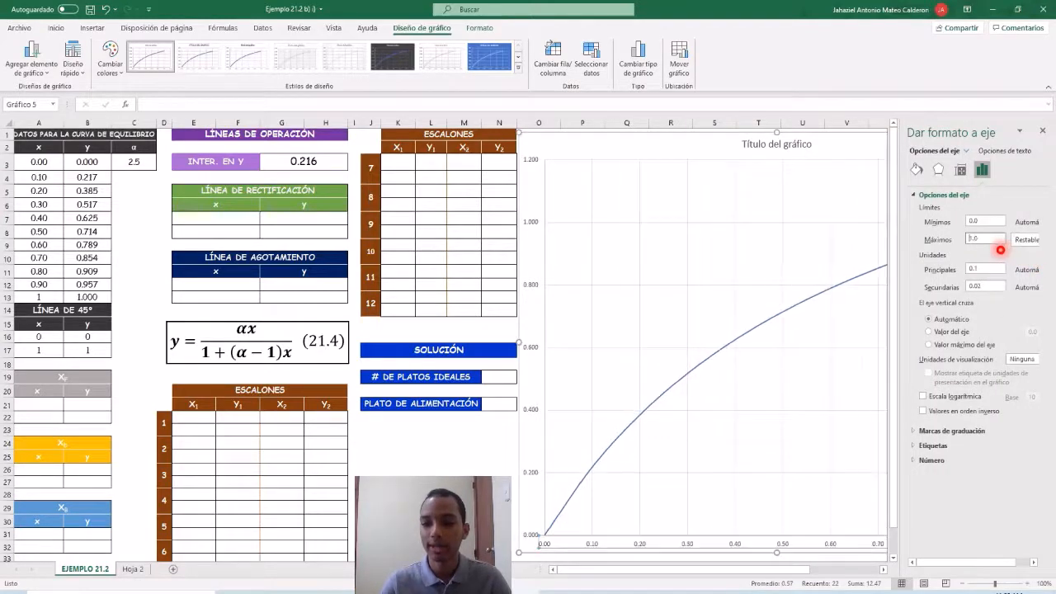
left_click(1043, 132)
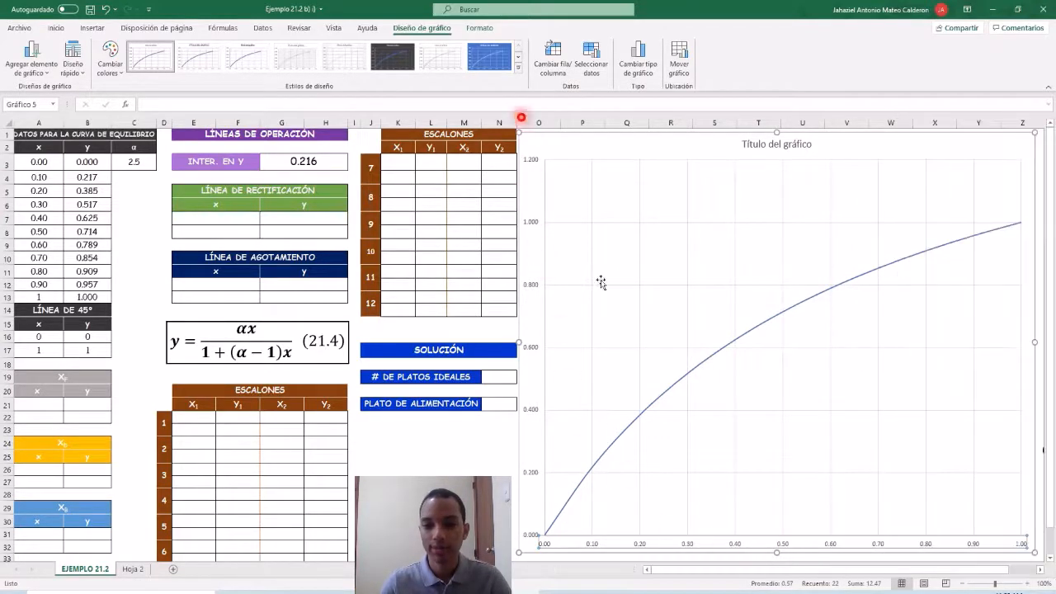
Set the maximum of the chart's vertical axis to 1.0.
right_click(532, 286)
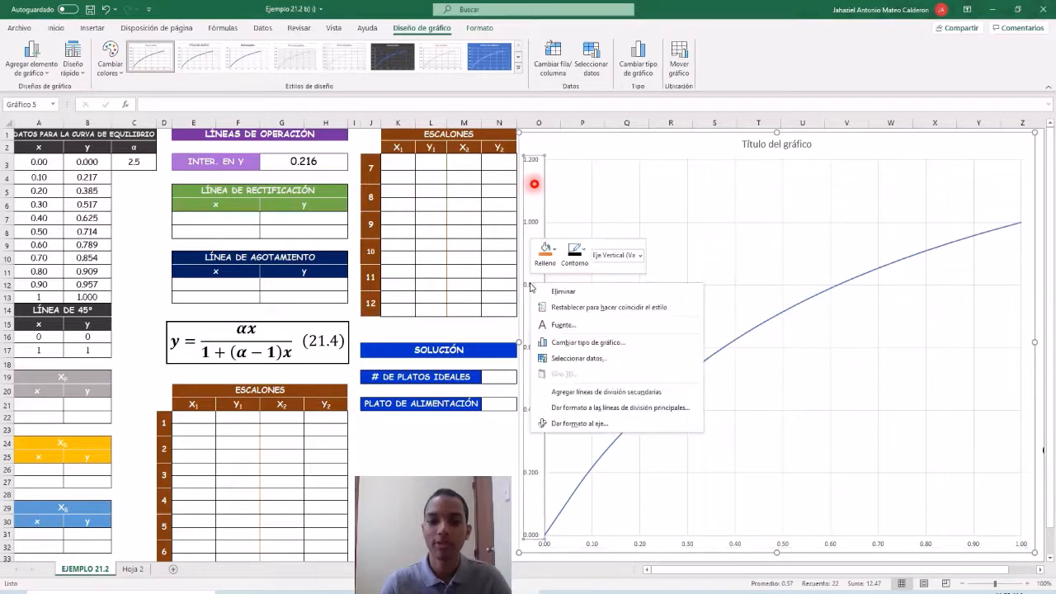
left_click(596, 425)
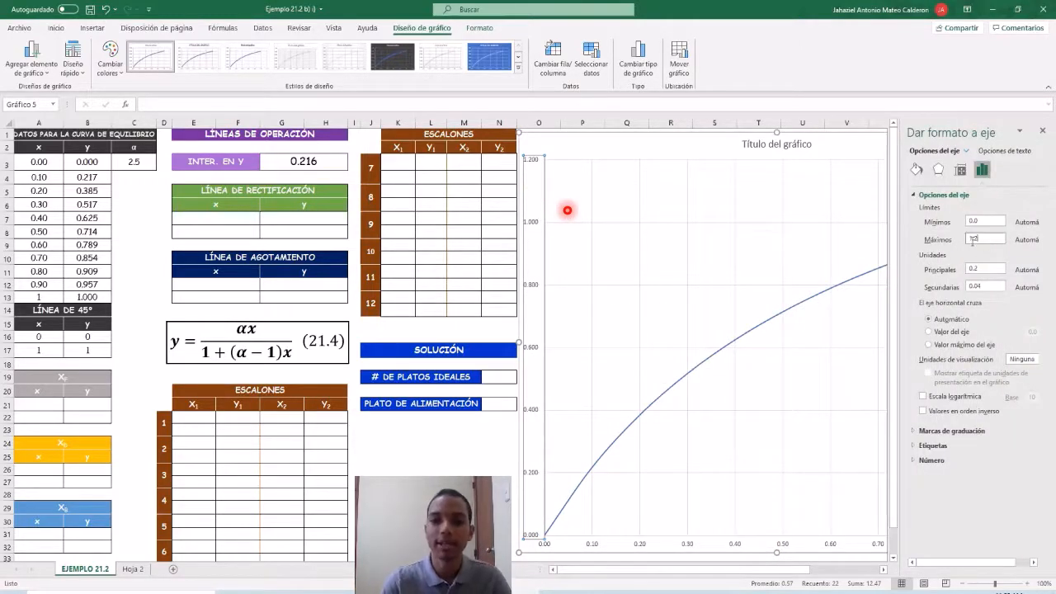
type("1")
key("Return")
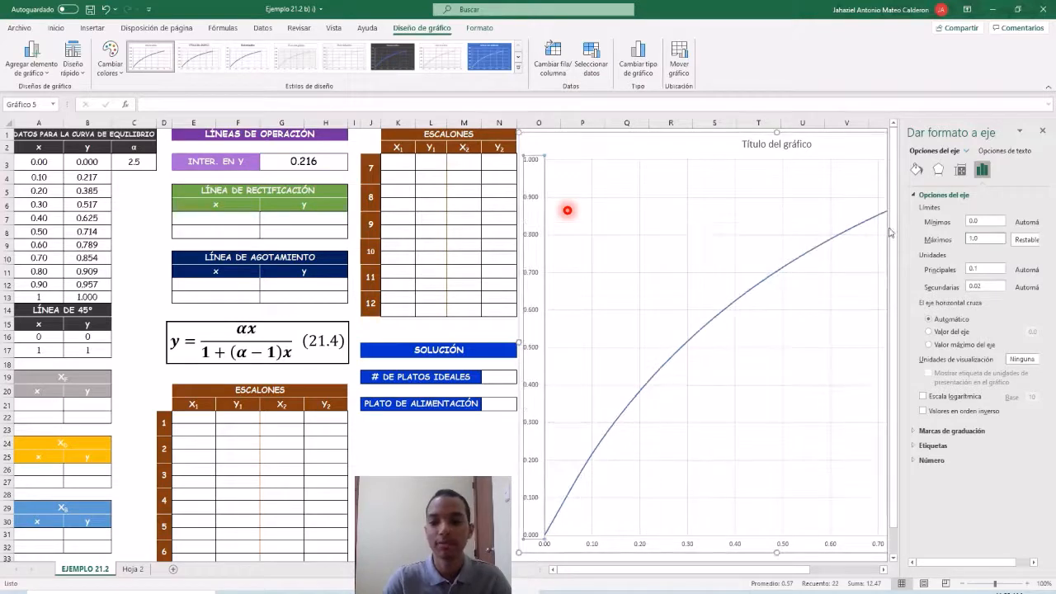
Hide the vertical axis's major gridlines against the chart background by colouring them white.
right_click(536, 279)
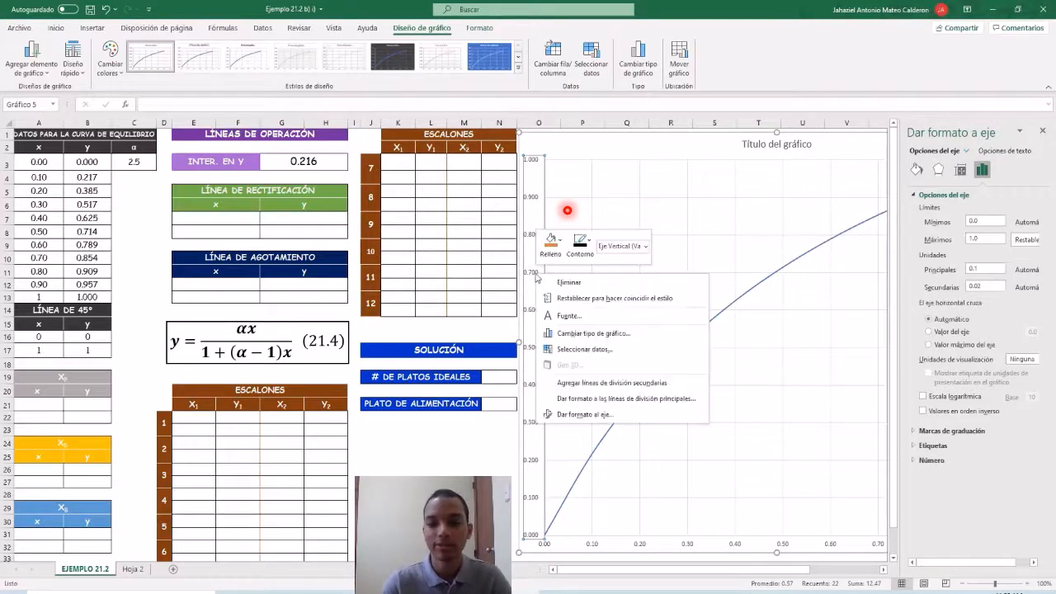
left_click(575, 403)
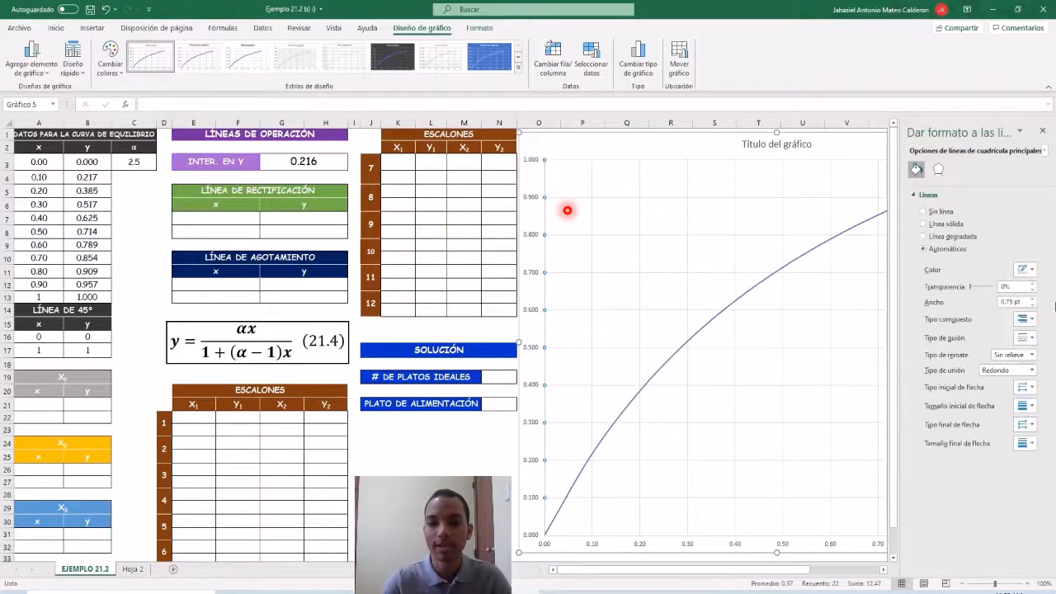
left_click(1030, 269)
left_click(966, 299)
left_click(759, 436)
Colour the horizontal axis's major gridlines white as well and finish the gridline formatting.
left_click(734, 544)
right_click(734, 547)
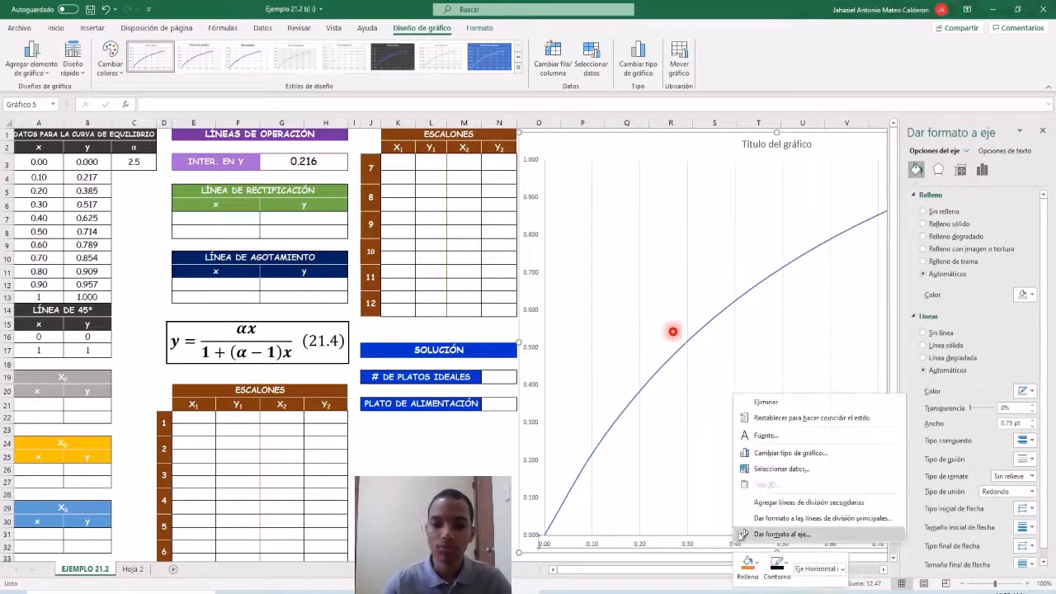
left_click(758, 518)
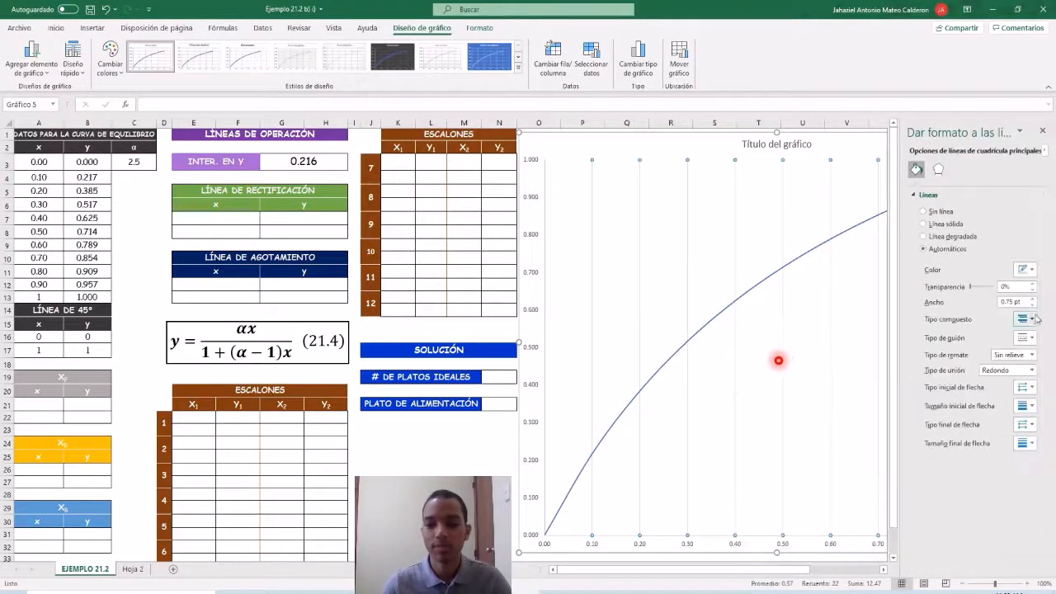
left_click(1030, 270)
left_click(962, 304)
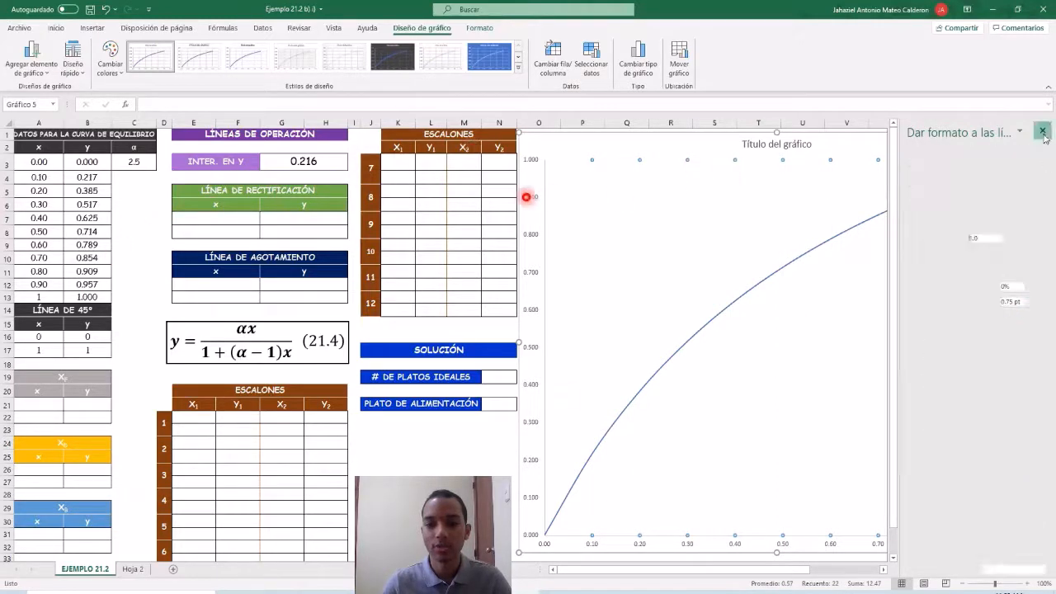
left_click(1042, 130)
Change the outline colour of the equilibrium curve to black.
left_click(763, 286)
right_click(763, 286)
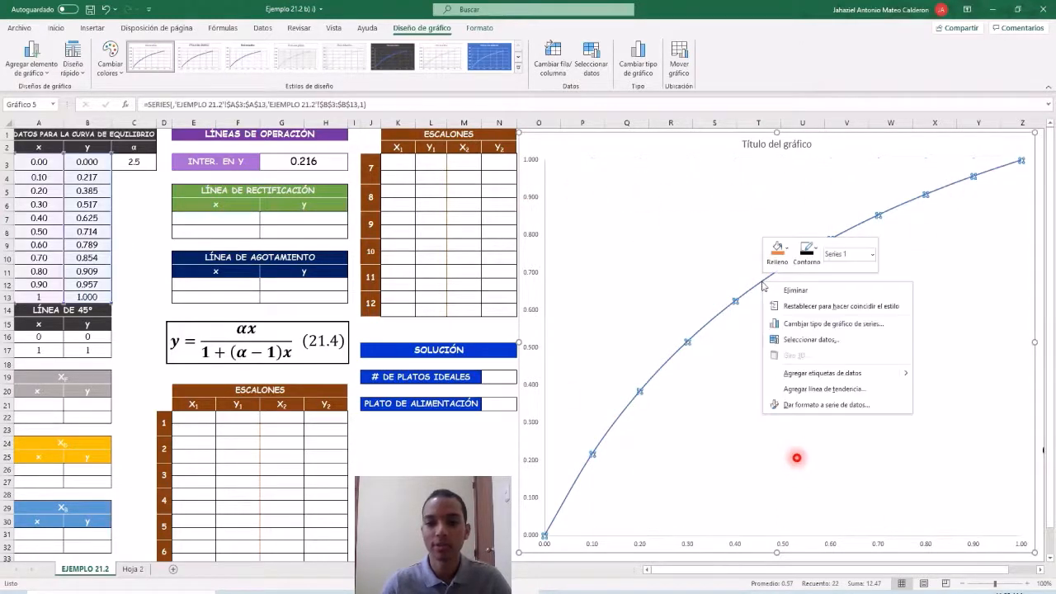
left_click(807, 250)
left_click(805, 311)
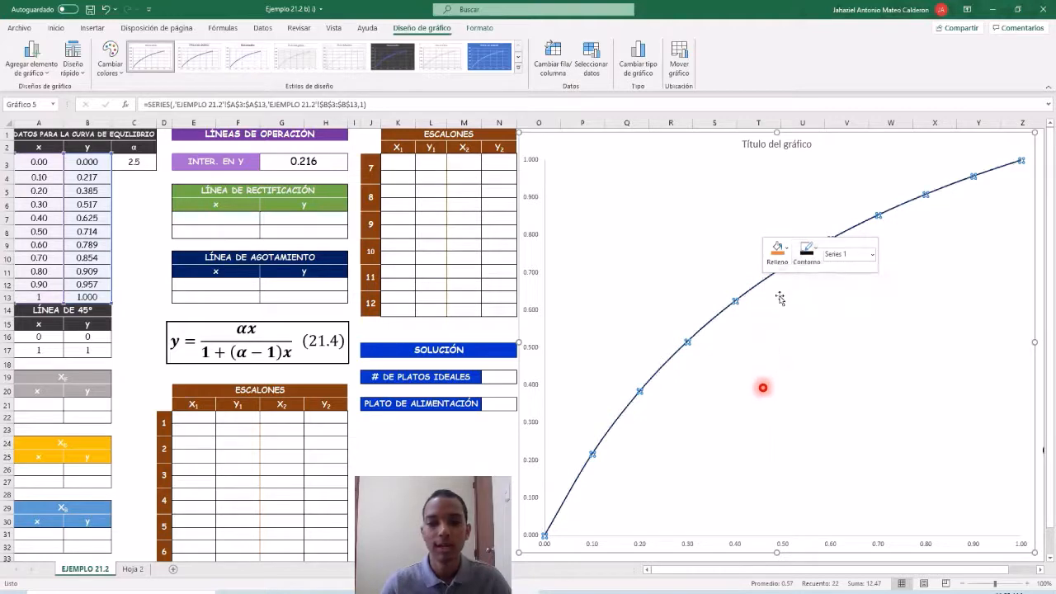
left_click(732, 350)
Add a chart series named "dia" for the 45° line, with X values A16:A17 and Y values B16:B17.
left_click_drag(43, 336, 88, 349)
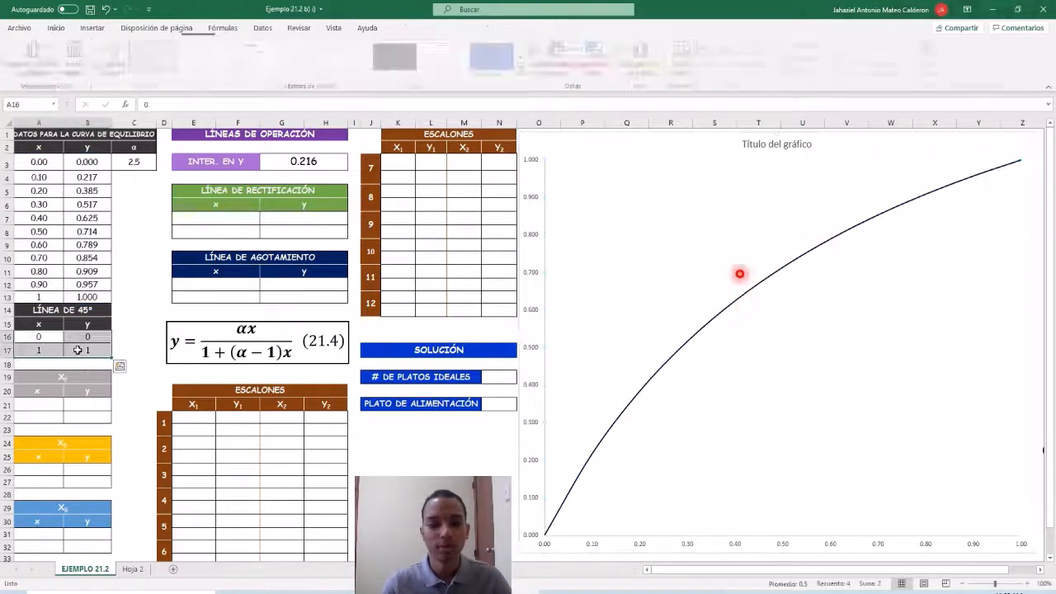
right_click(651, 302)
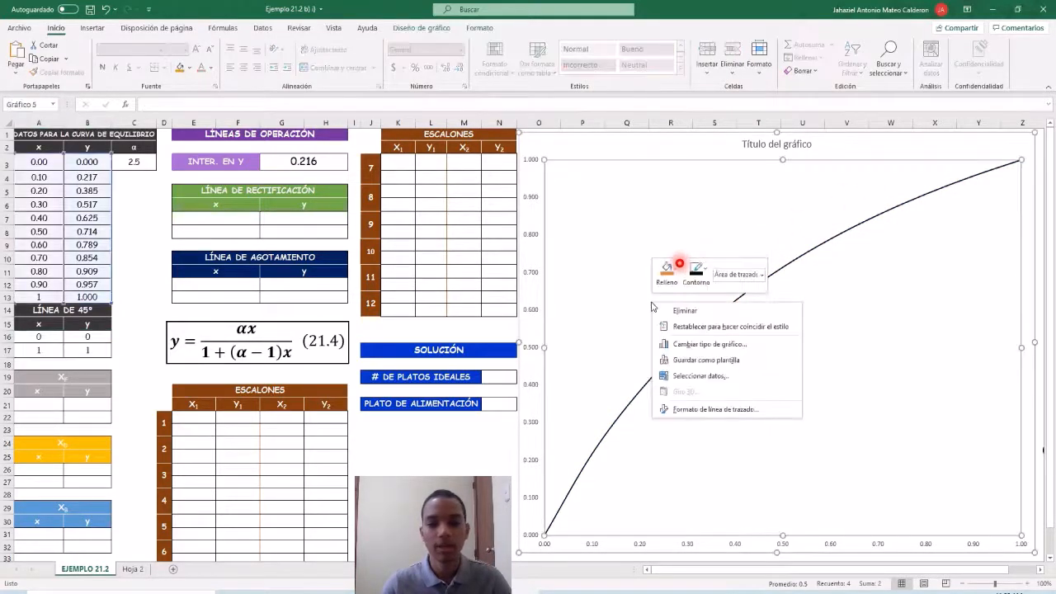
left_click(684, 377)
left_click(548, 299)
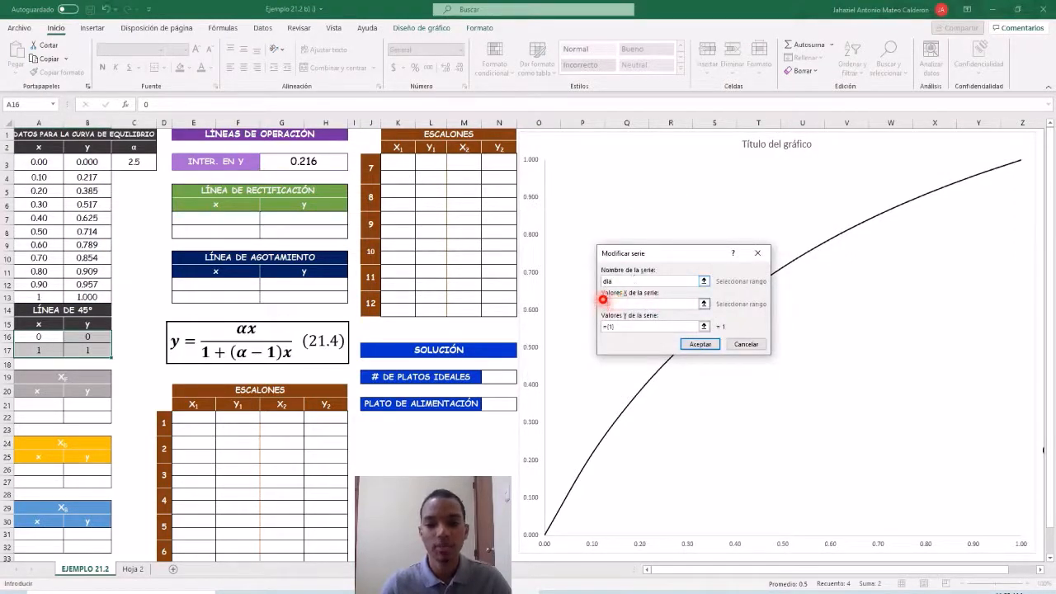
left_click_drag(27, 340, 33, 350)
key("BackSpace")
key("BackSpace")
key("BackSpace")
left_click_drag(79, 337, 86, 351)
left_click(700, 344)
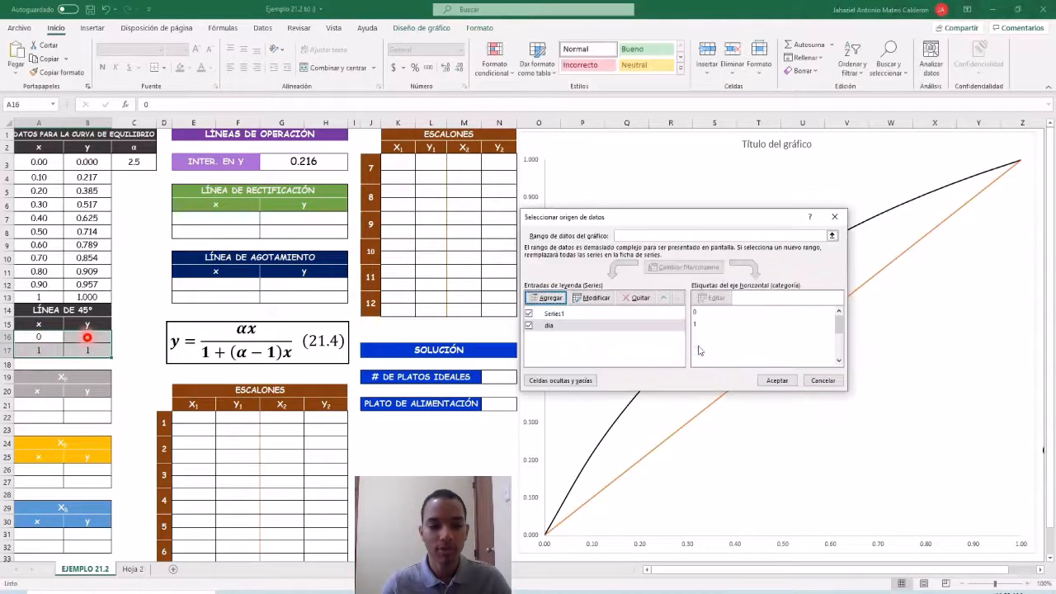
left_click(771, 383)
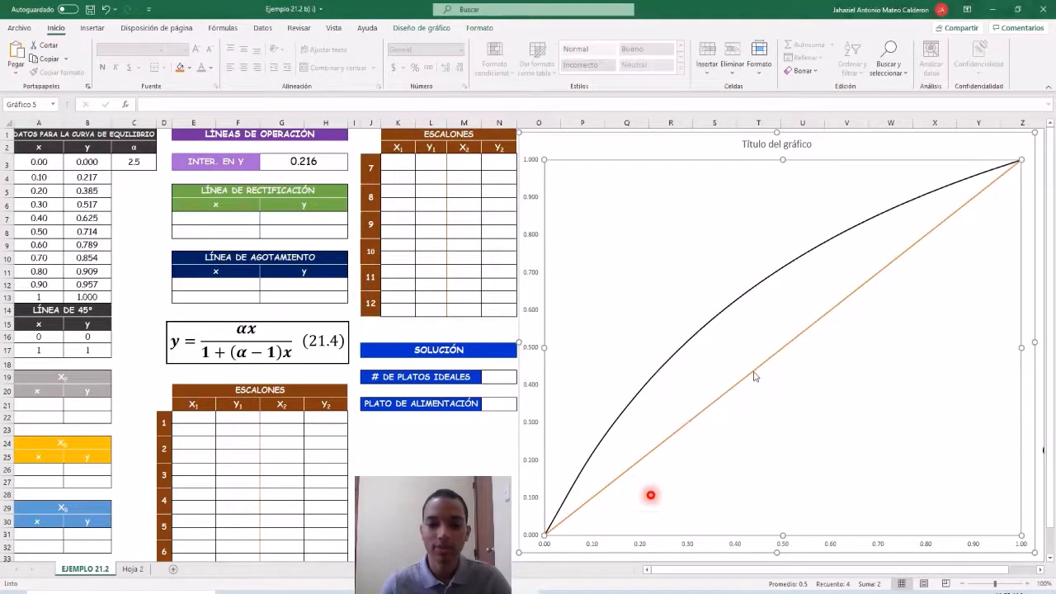
Change the outline colour of the 45° line to black.
left_click(754, 377)
right_click(753, 376)
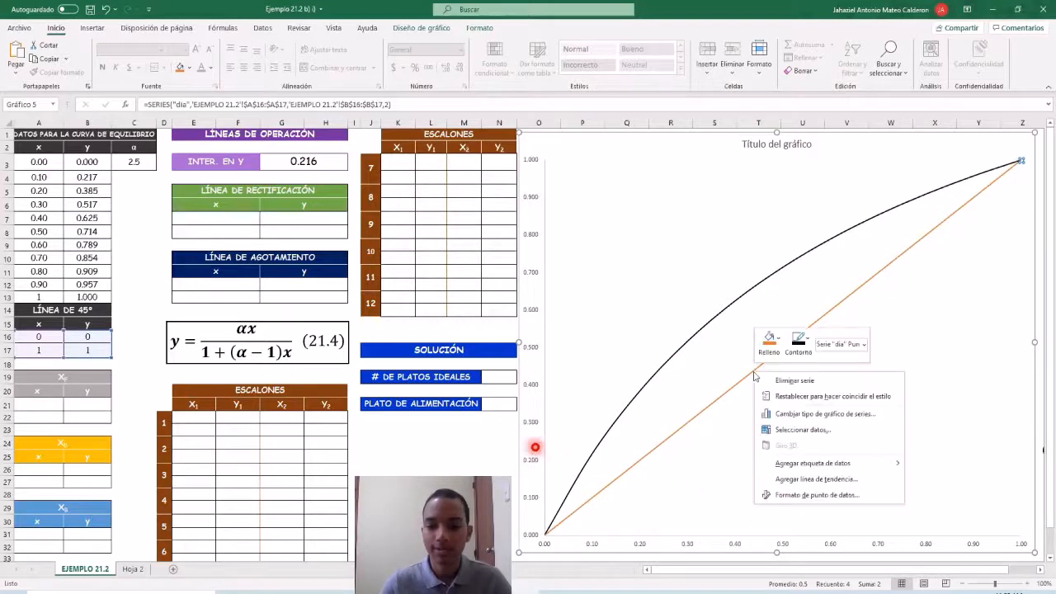
left_click(801, 339)
left_click(797, 126)
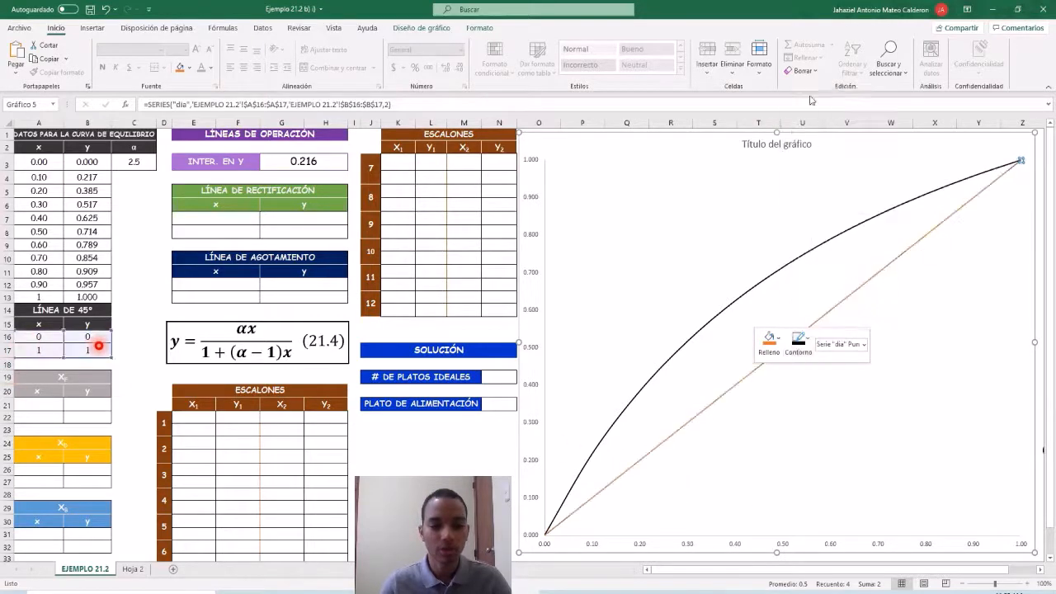
left_click(873, 378)
Enter 0.440 as both x values of the xF table, in cells A21 and A22.
left_click(57, 404)
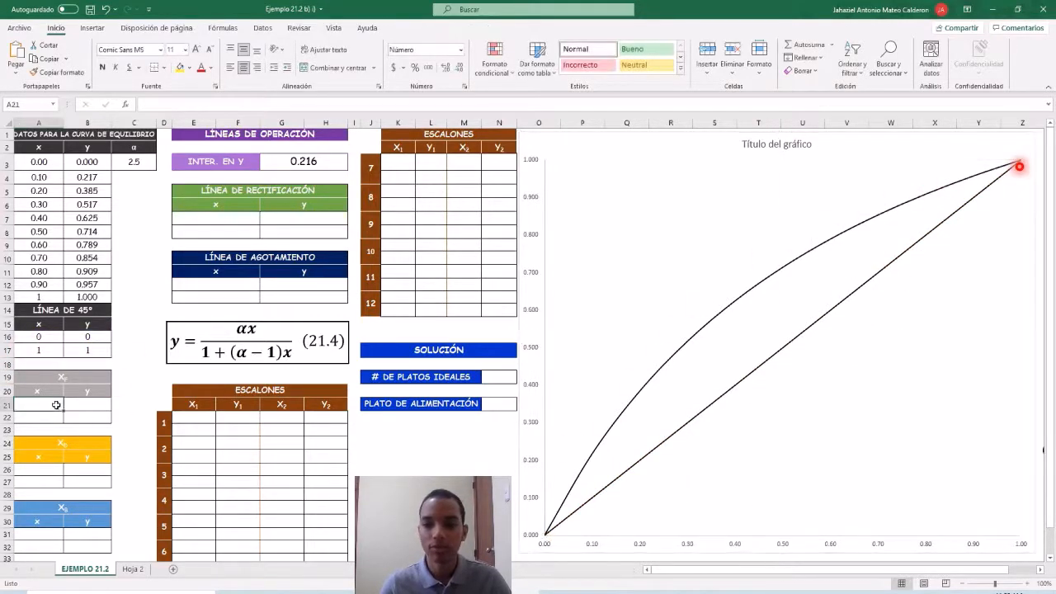
type("0")
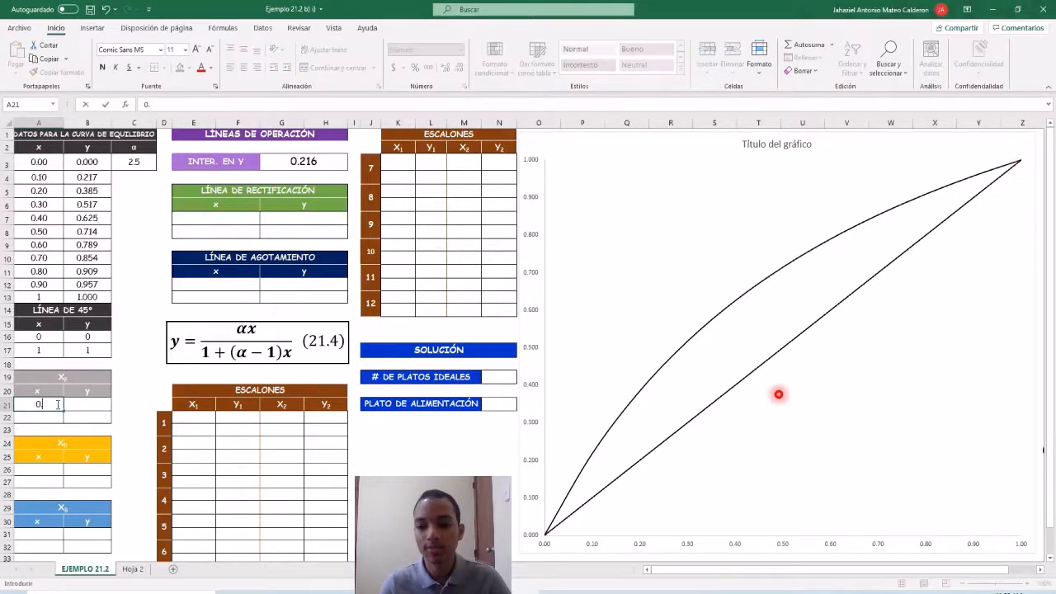
type(".440")
key("Return")
type("0.440")
key("Return")
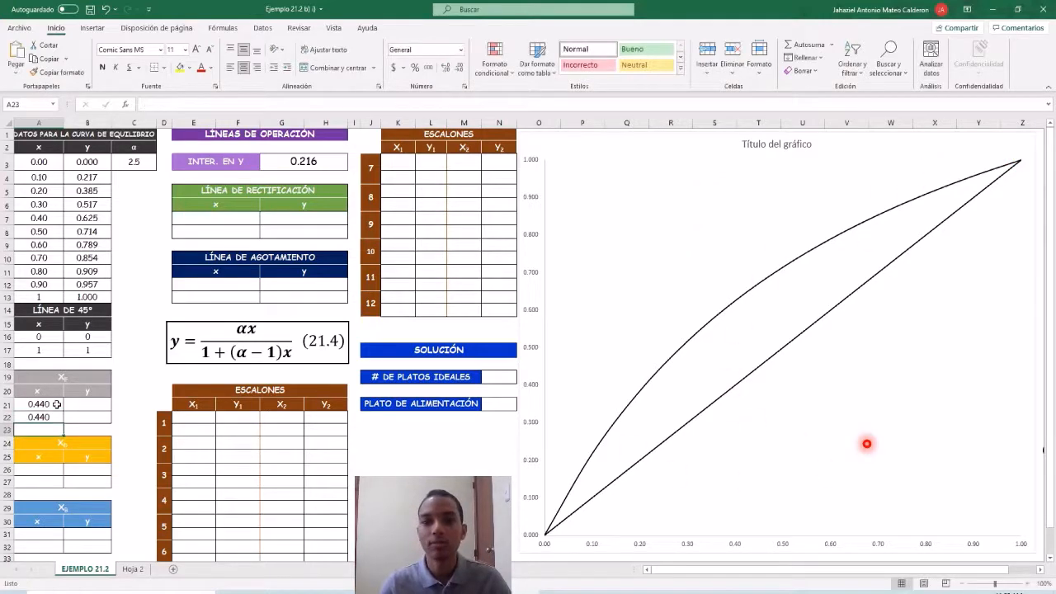
Fill the y column of the xF table with 0 in B21 and 0.440 in B22.
left_click(83, 404)
type("0")
key("Return")
type("0.")
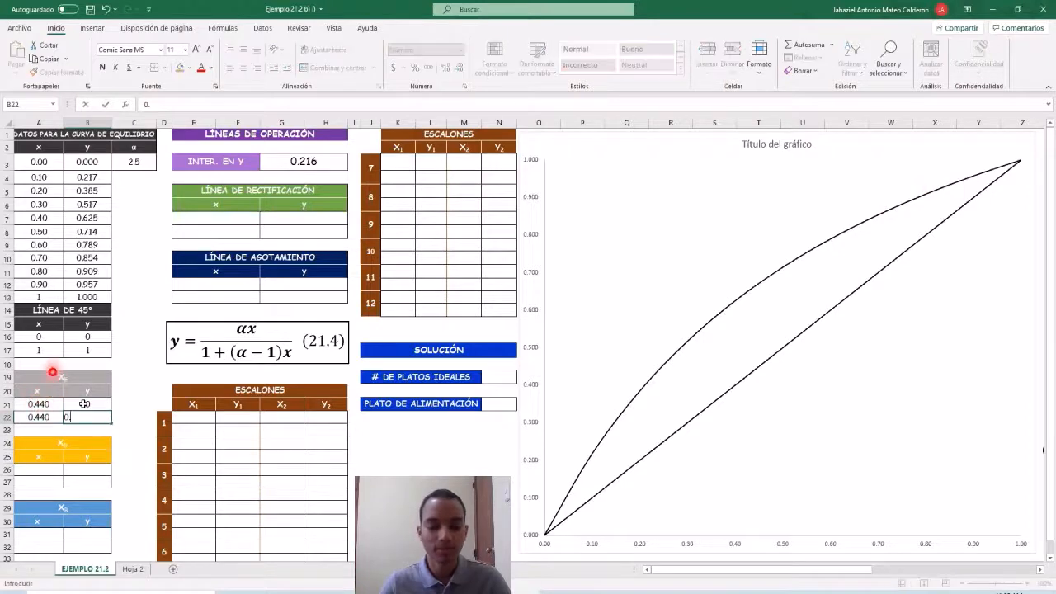
key("Return")
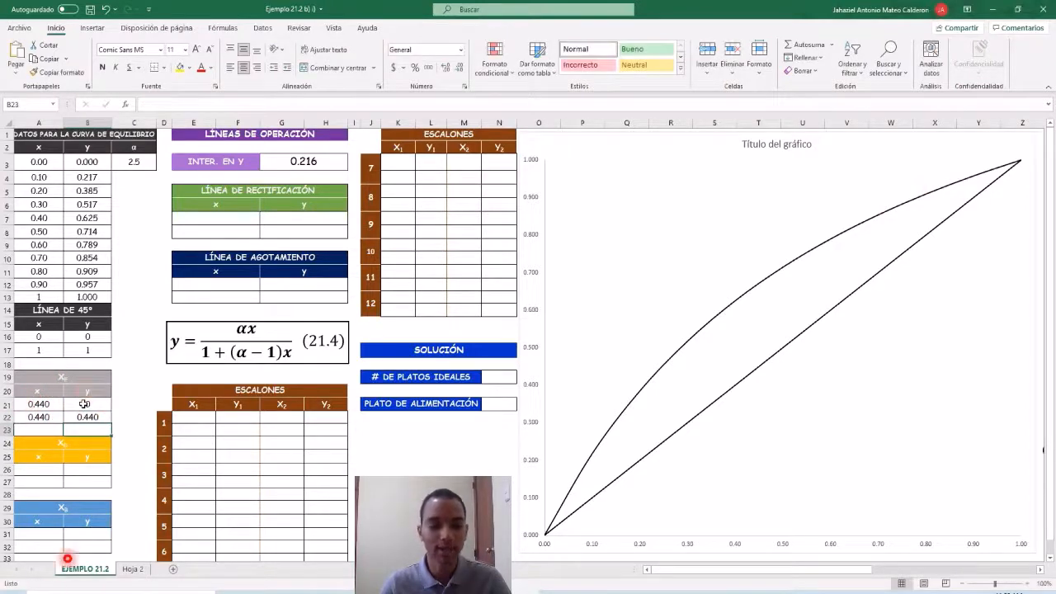
Add a chart series named "xf" with X values A21:A22 and Y values B21:B22.
left_click(661, 261)
right_click(660, 260)
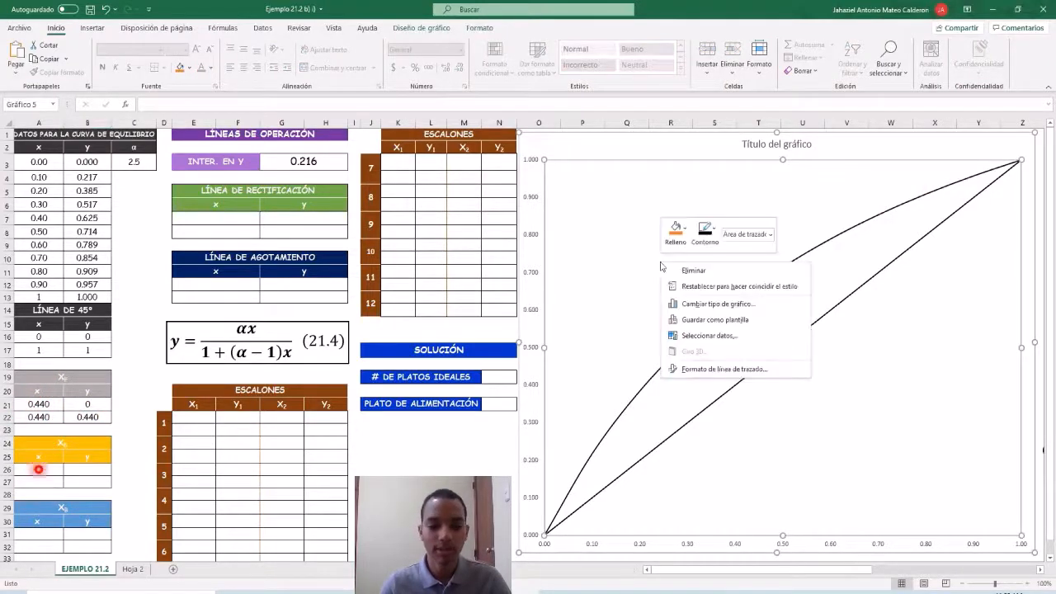
left_click(682, 336)
left_click(548, 300)
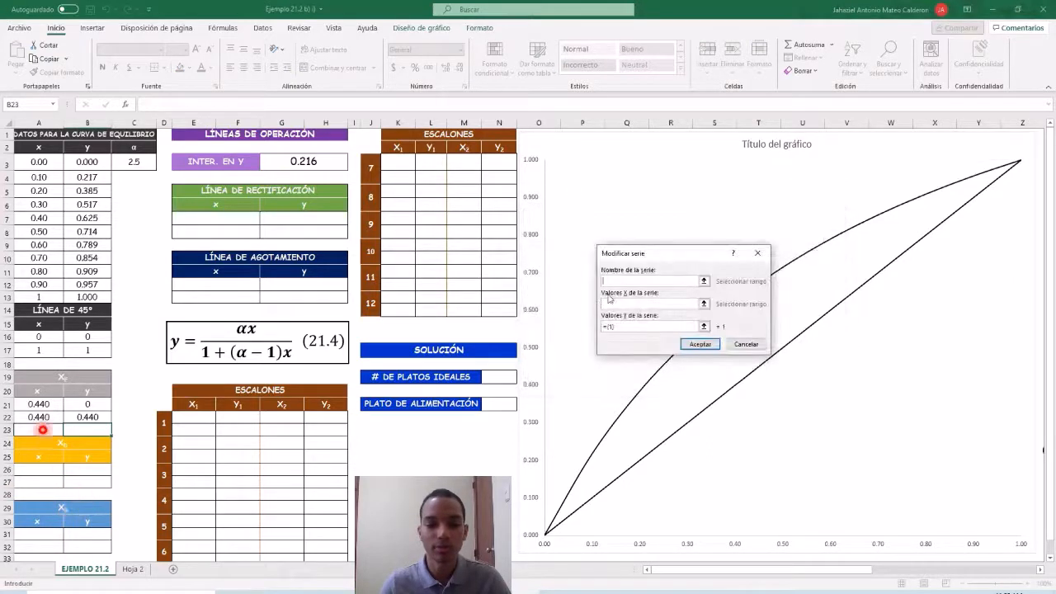
left_click(627, 304)
left_click_drag(48, 407, 42, 417)
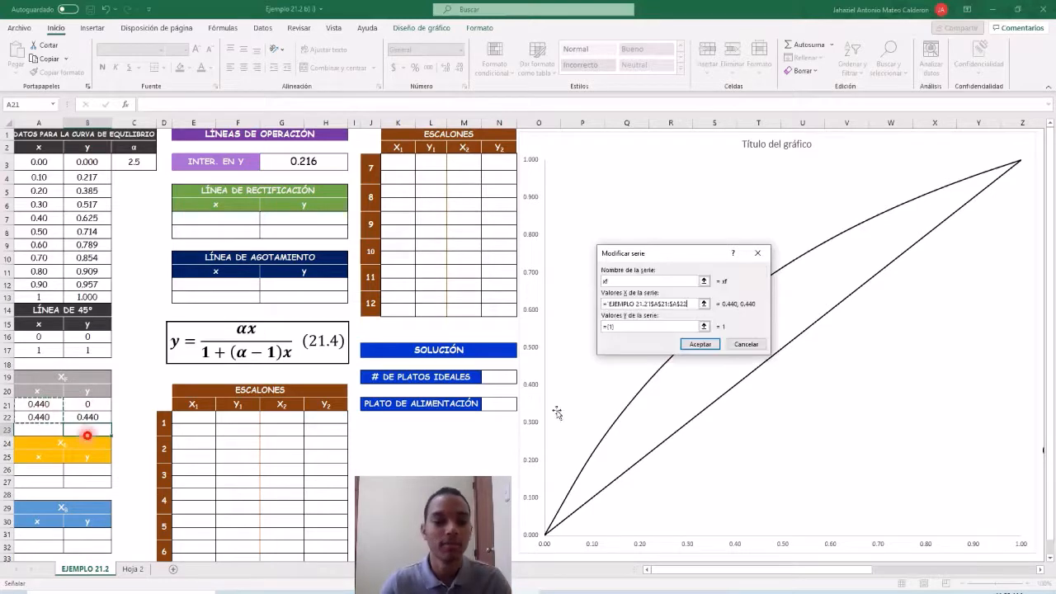
left_click(658, 327)
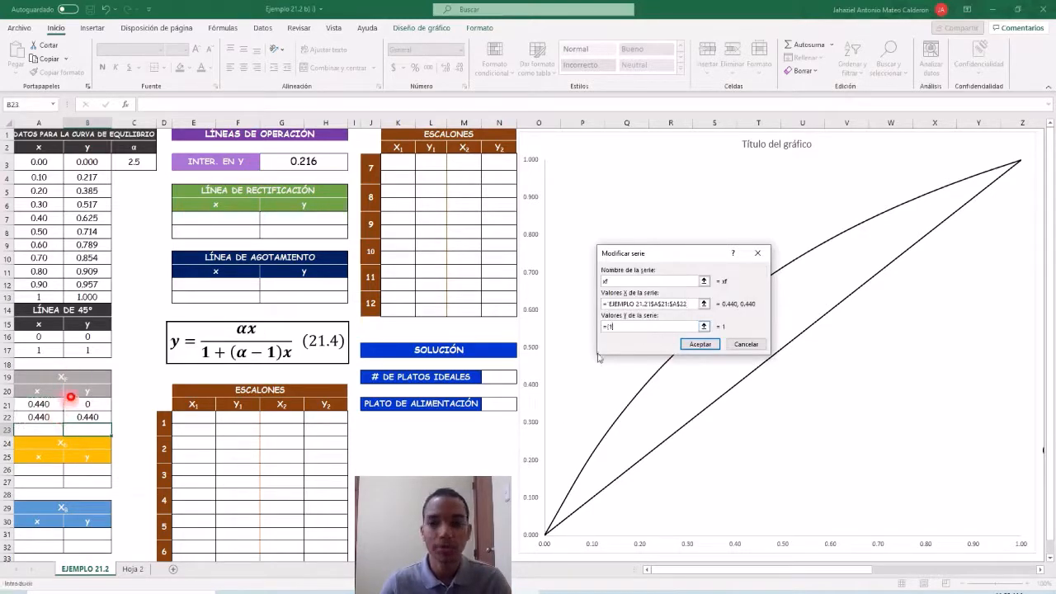
left_click_drag(84, 407, 86, 418)
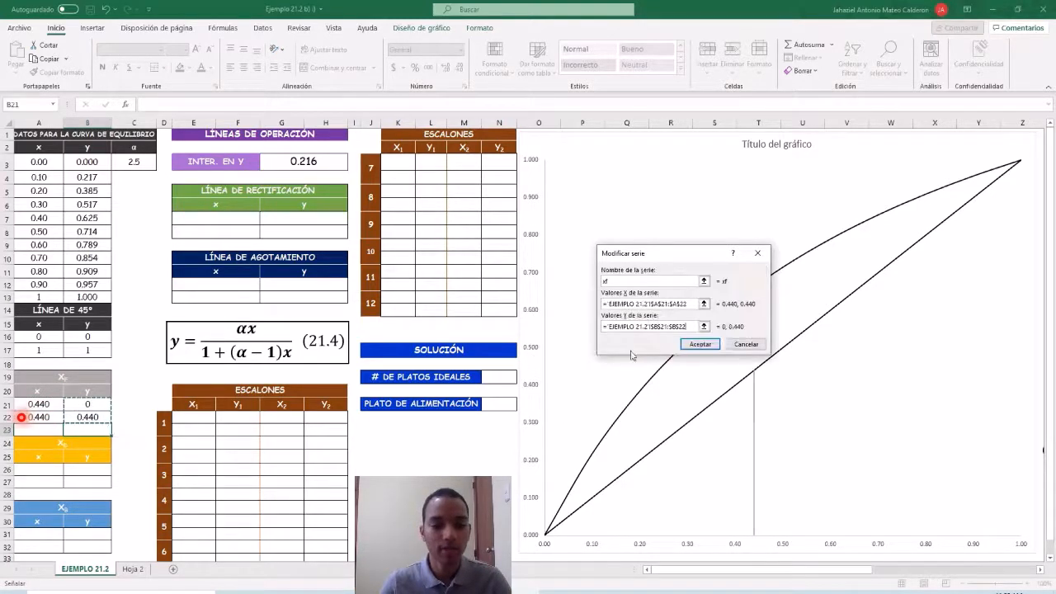
left_click(699, 344)
left_click(776, 381)
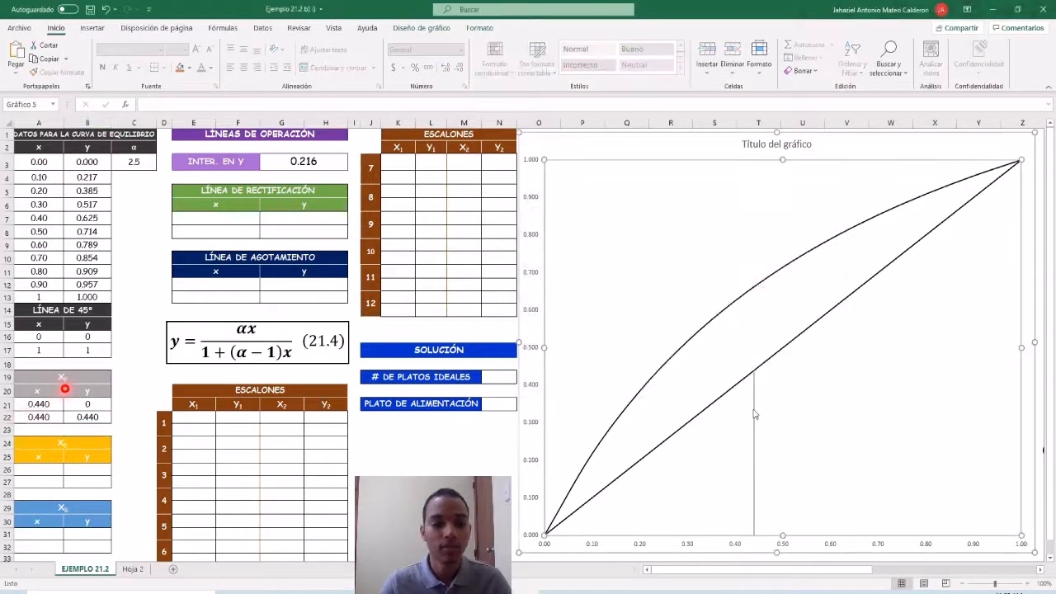
Enter 0.974 as both x values of the xD table, in cells A26 and A27.
left_click(47, 469)
type("0.974")
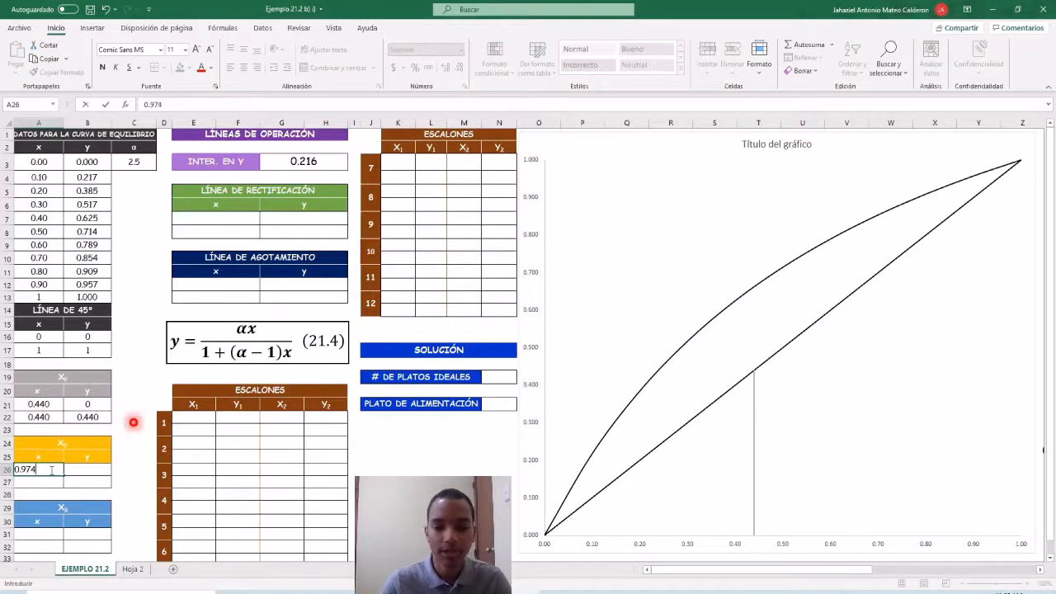
key("Return")
type("0.")
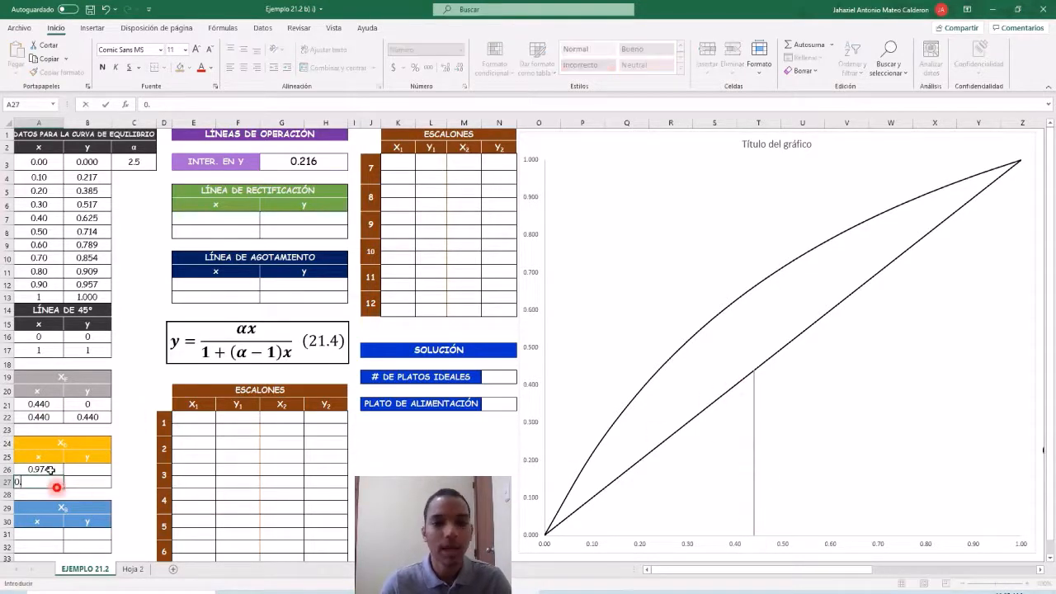
key("Return")
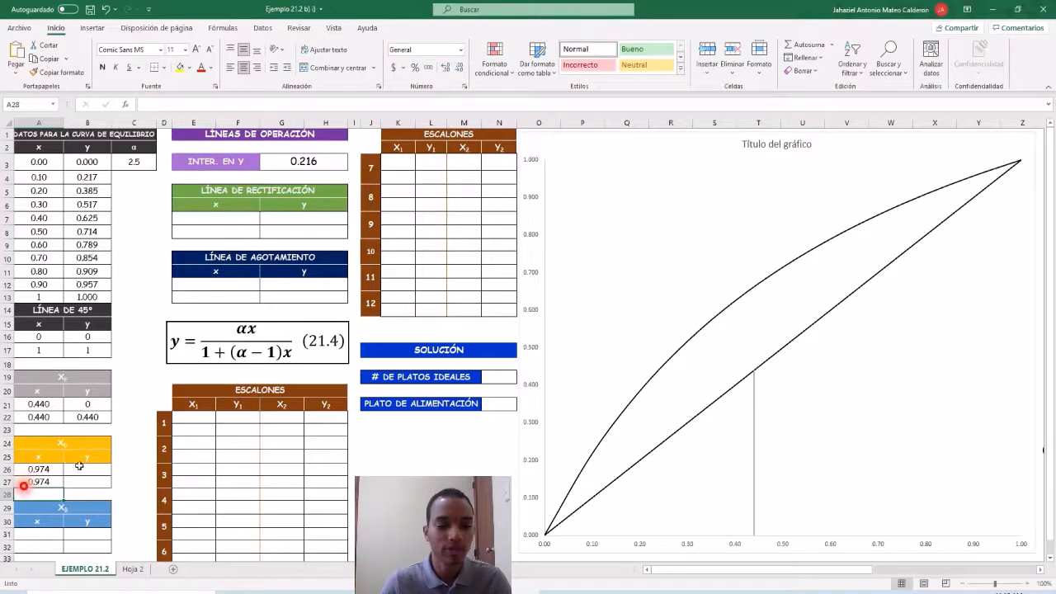
Fill the y column of the xD table with 0 in B26 and 0.974 in B27.
left_click(84, 470)
key("Down")
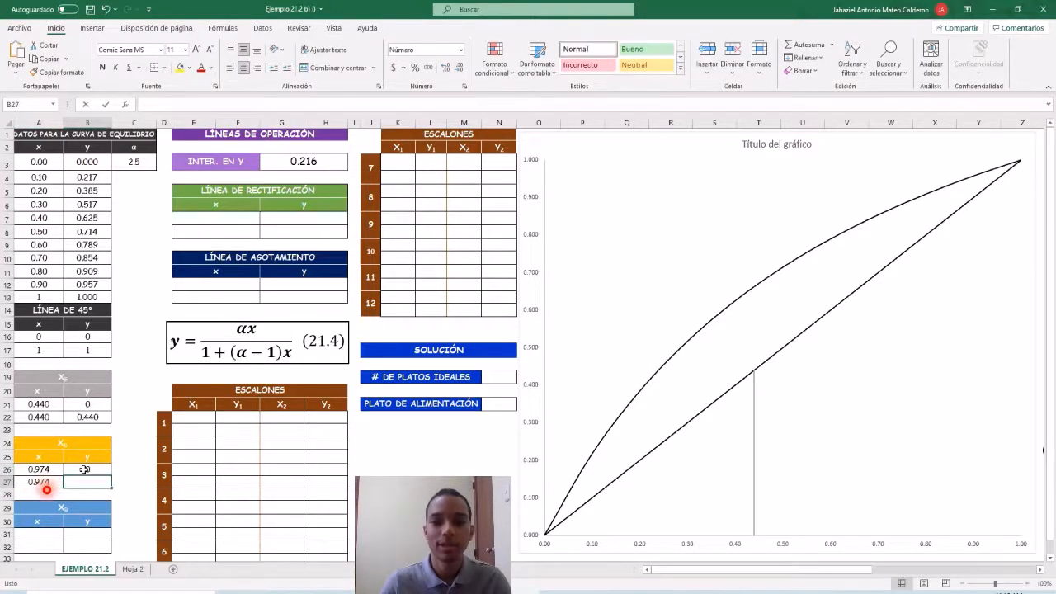
type("0.974")
key("Return")
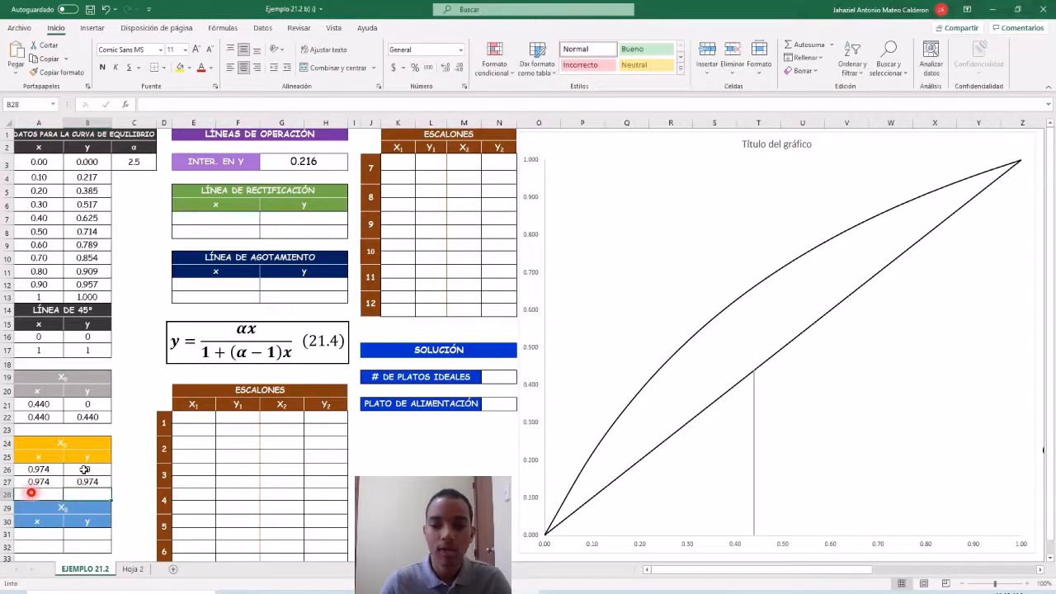
Add a chart series named "xd" with X values A26:A27 and Y values B26:B27.
right_click(706, 218)
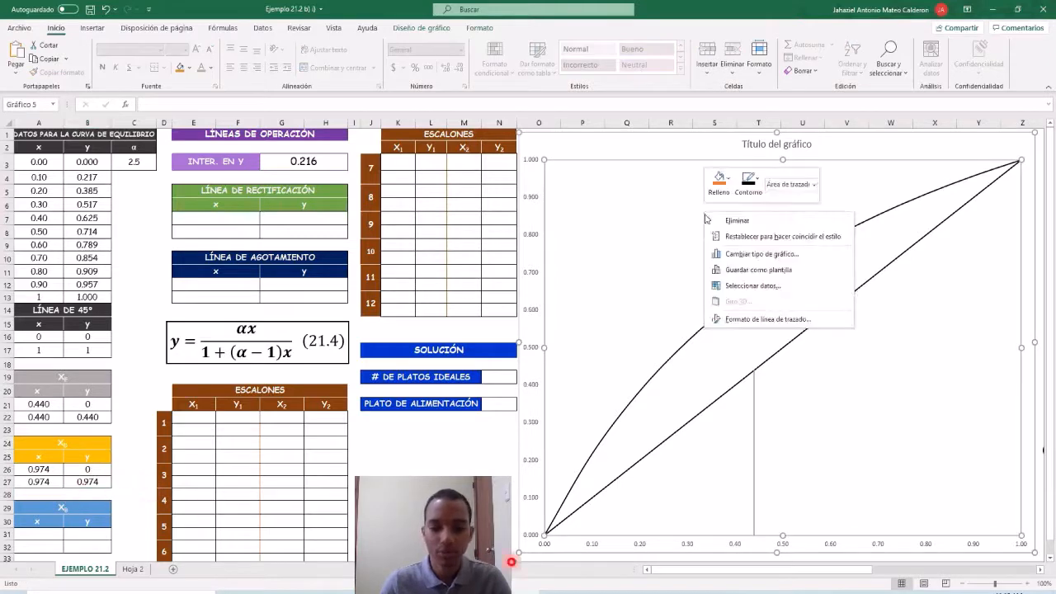
left_click(751, 285)
left_click(544, 299)
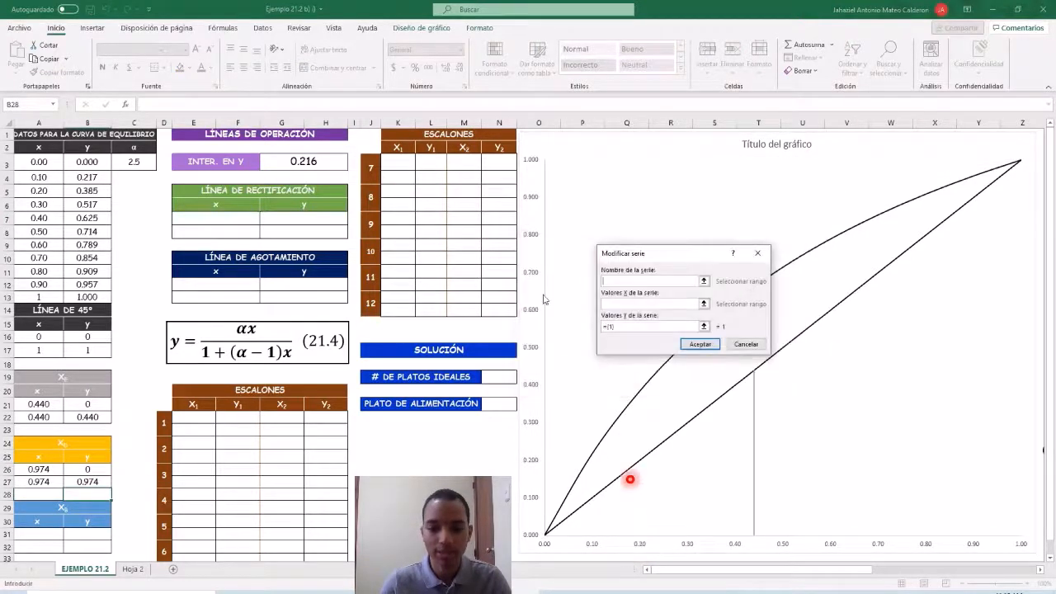
type("xd")
key("Tab")
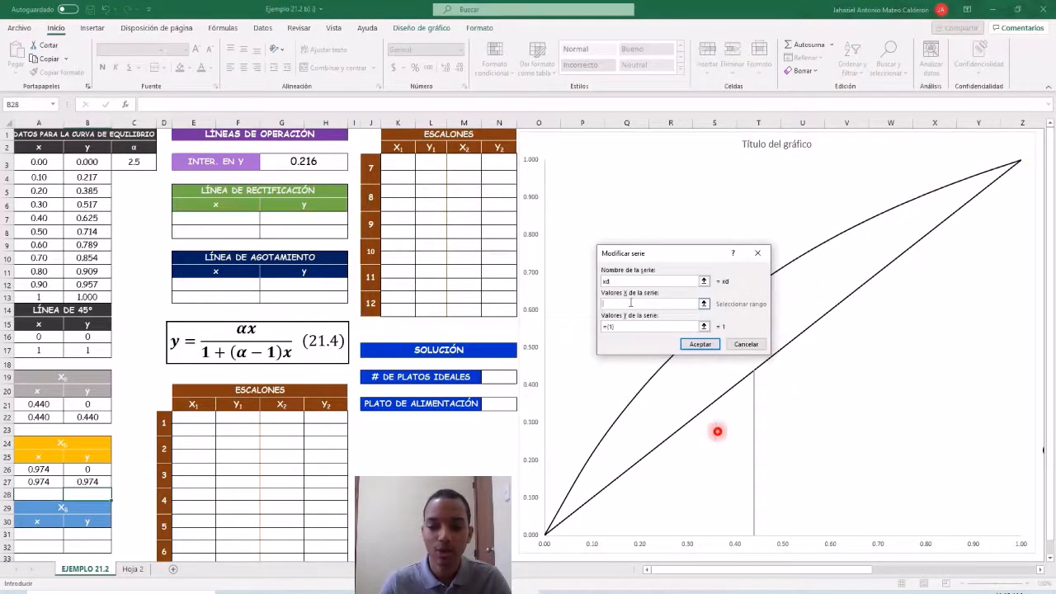
left_click_drag(54, 469, 51, 482)
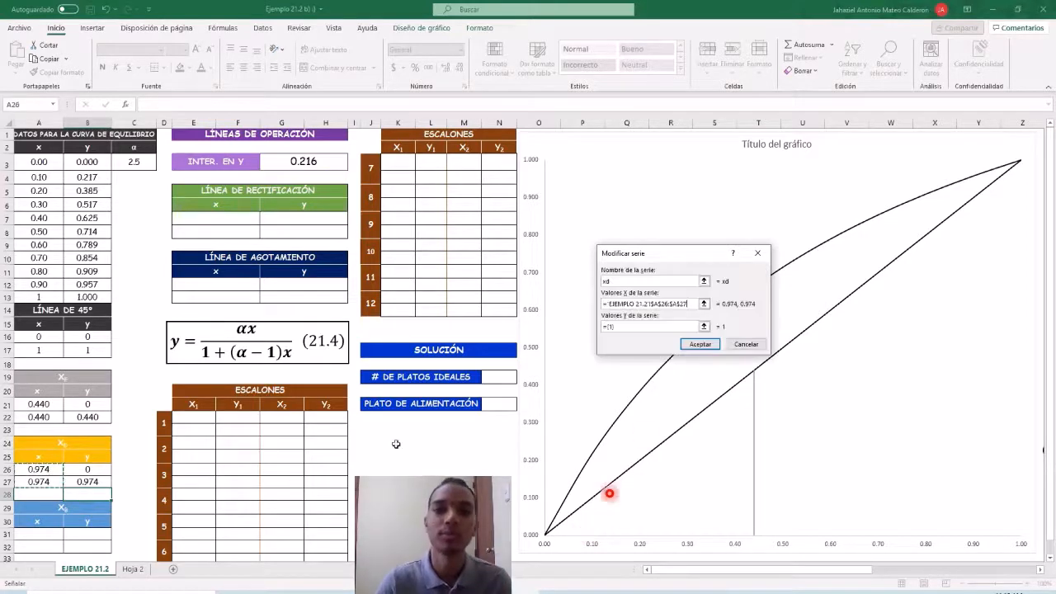
left_click(650, 328)
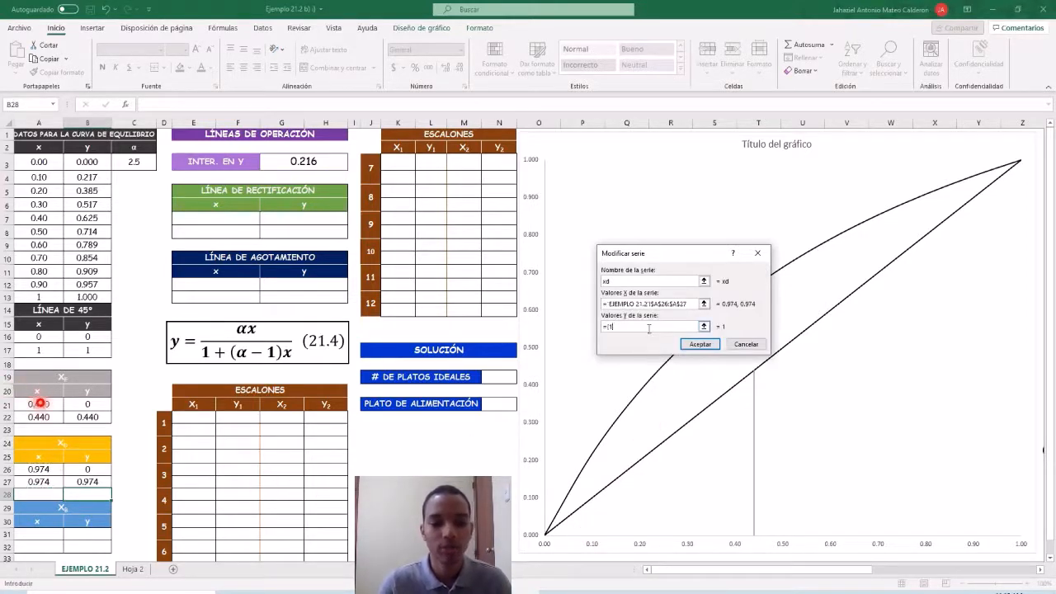
left_click_drag(86, 470, 85, 482)
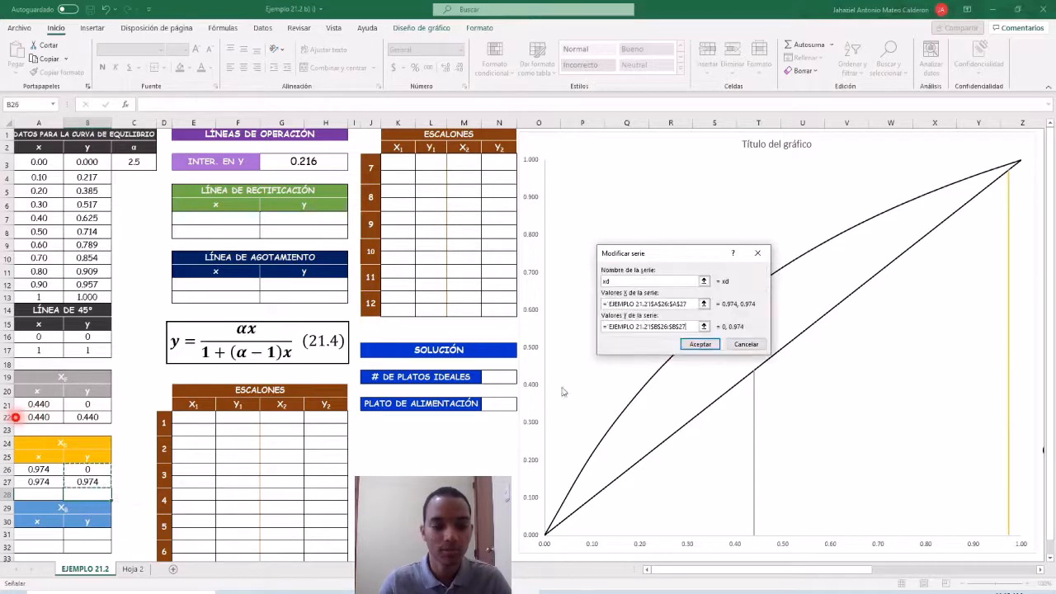
left_click(698, 344)
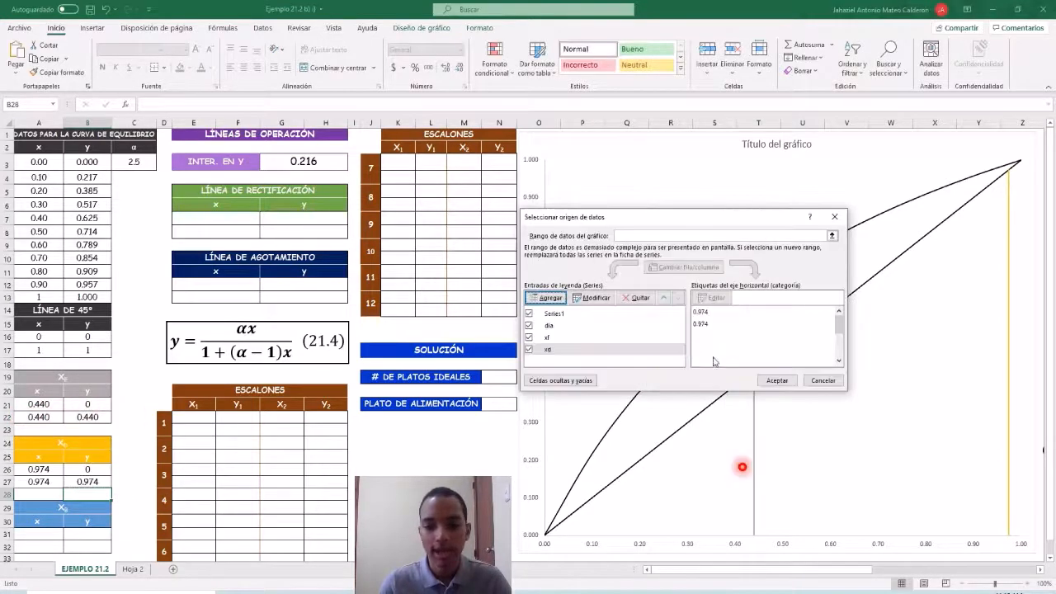
left_click(761, 378)
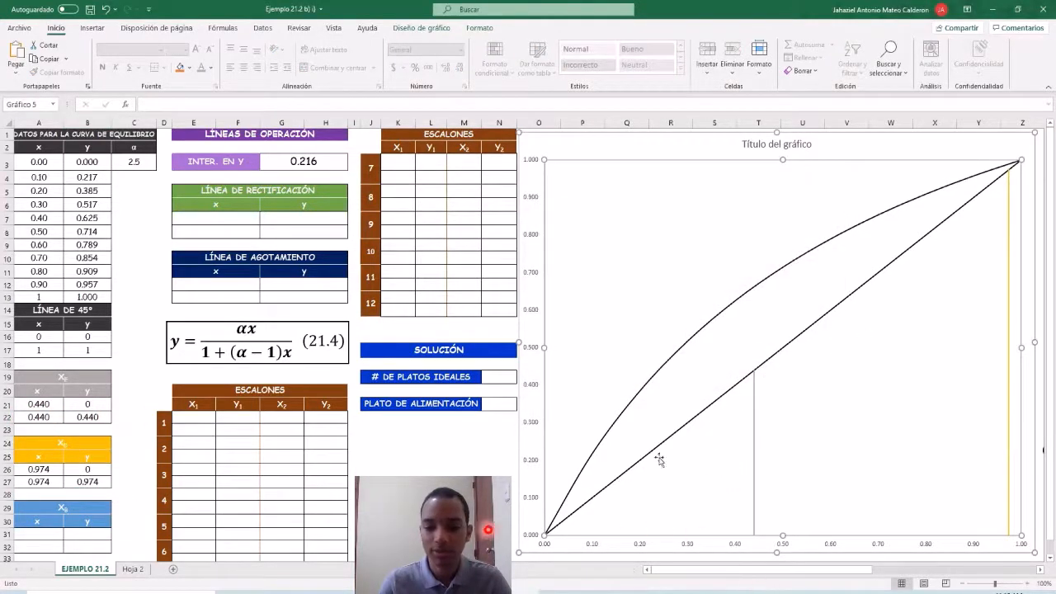
Enter 0.0235 as both x values of the xB table, in cells A31 and A32.
left_click(52, 533)
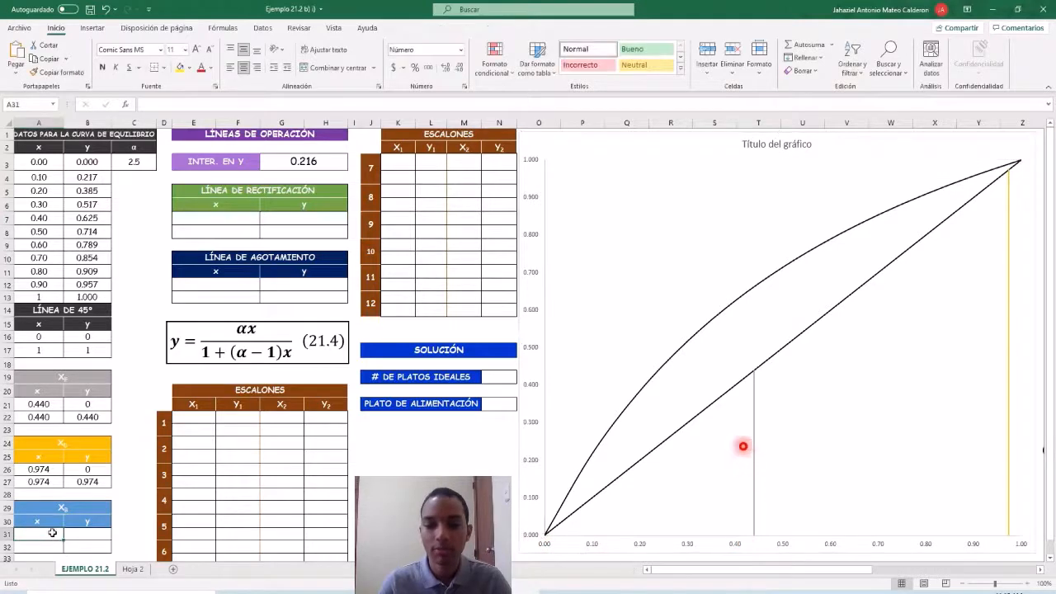
type("0.")
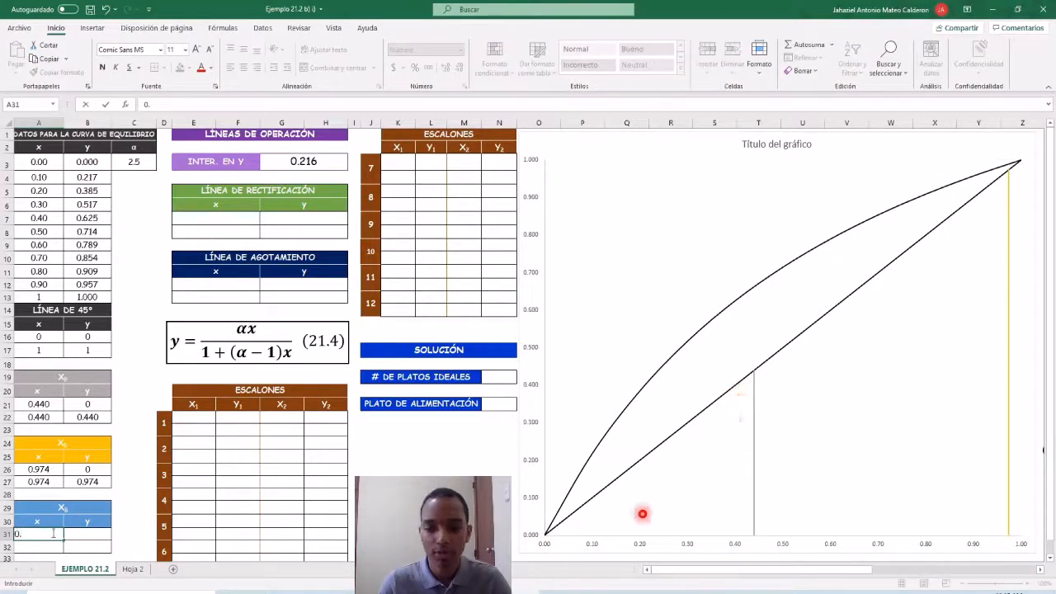
type("0235")
key("Return")
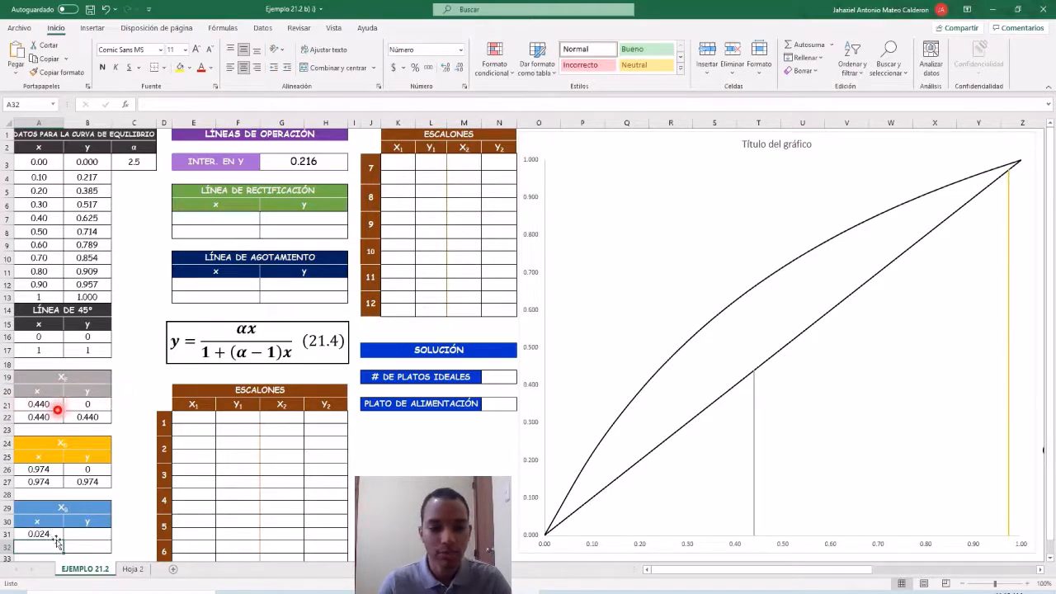
type("0.02")
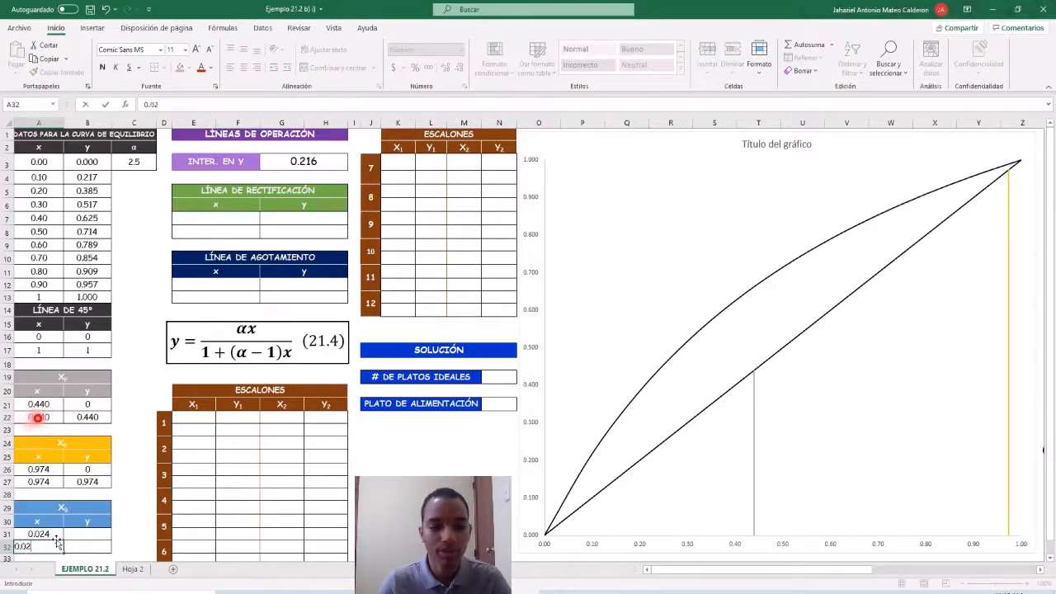
type("35")
key("Return")
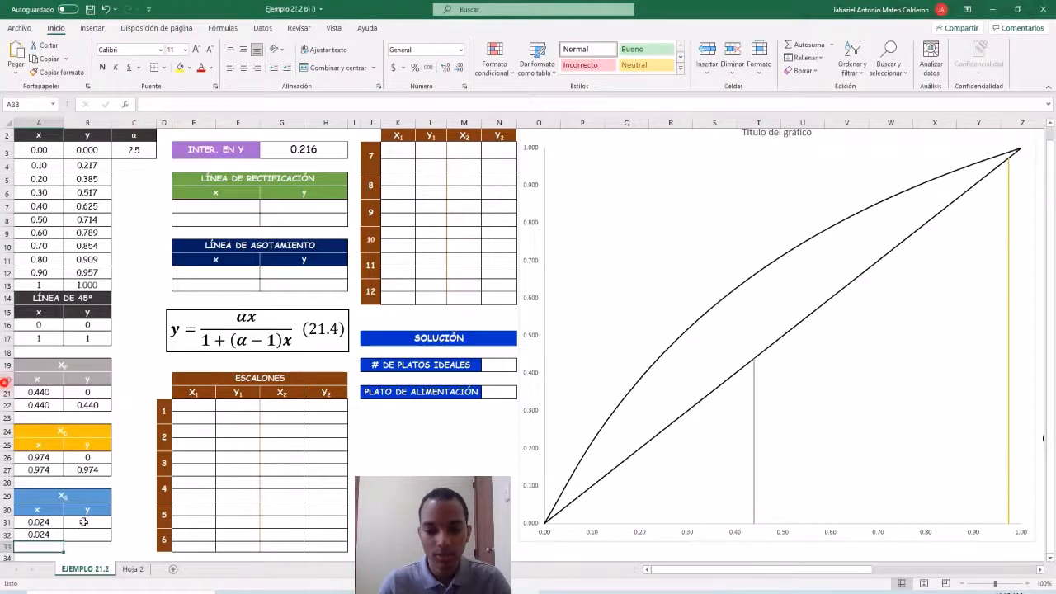
Fill the y column of the xB table with 0 in B31 and the xB composition, 0.0235, in B32.
left_click(84, 522)
type("0")
key("Return")
type("0.0235")
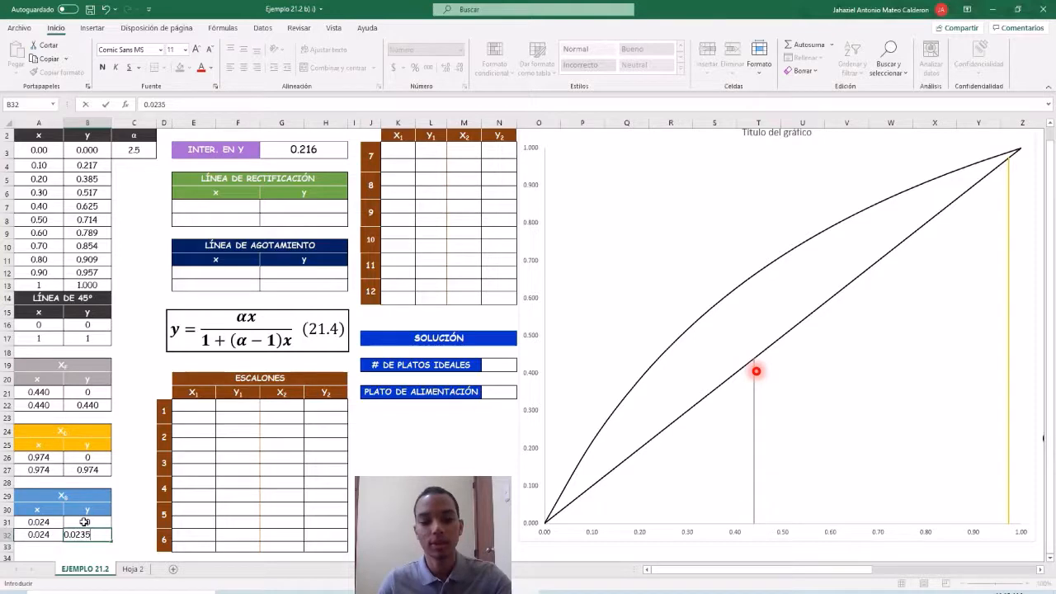
key("Return")
Add a chart series named "xb" with X values A31:A32 and Y values B31:B32.
scroll(549, 338, "up", 1)
left_click(615, 279)
left_click(618, 295)
right_click(622, 298)
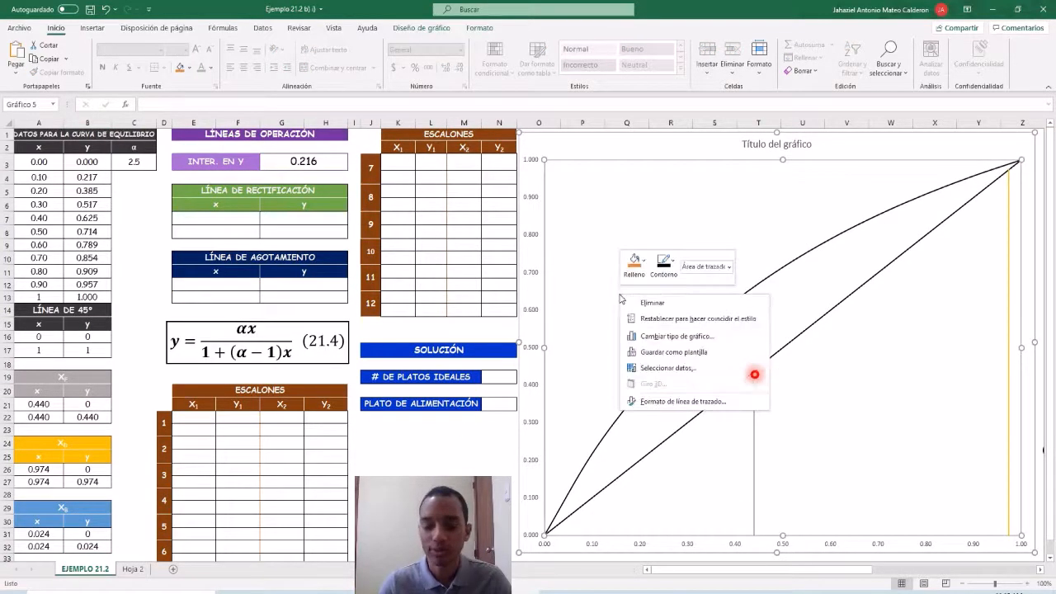
left_click(642, 370)
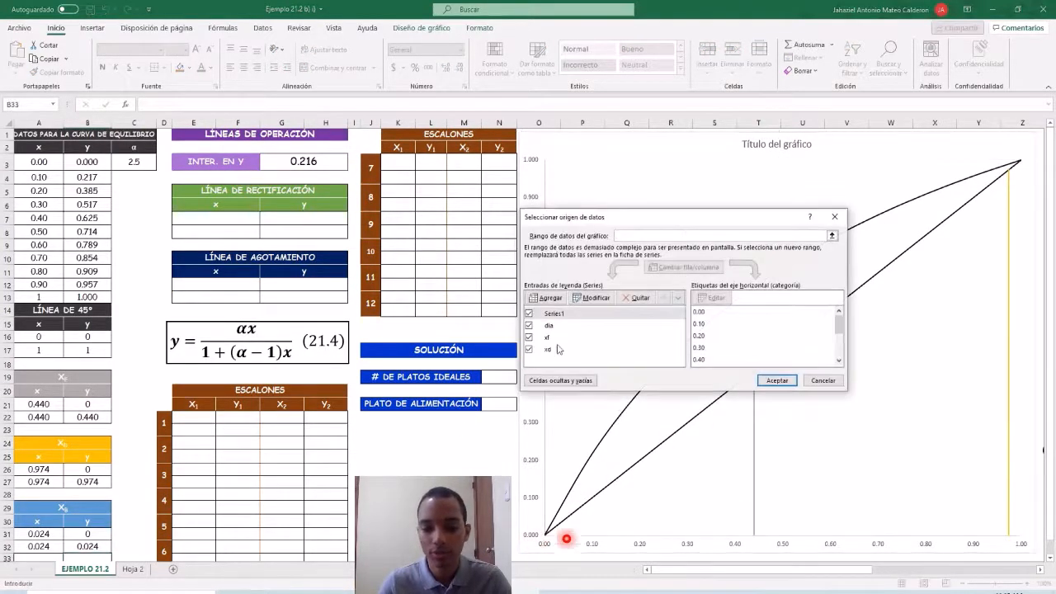
left_click(551, 302)
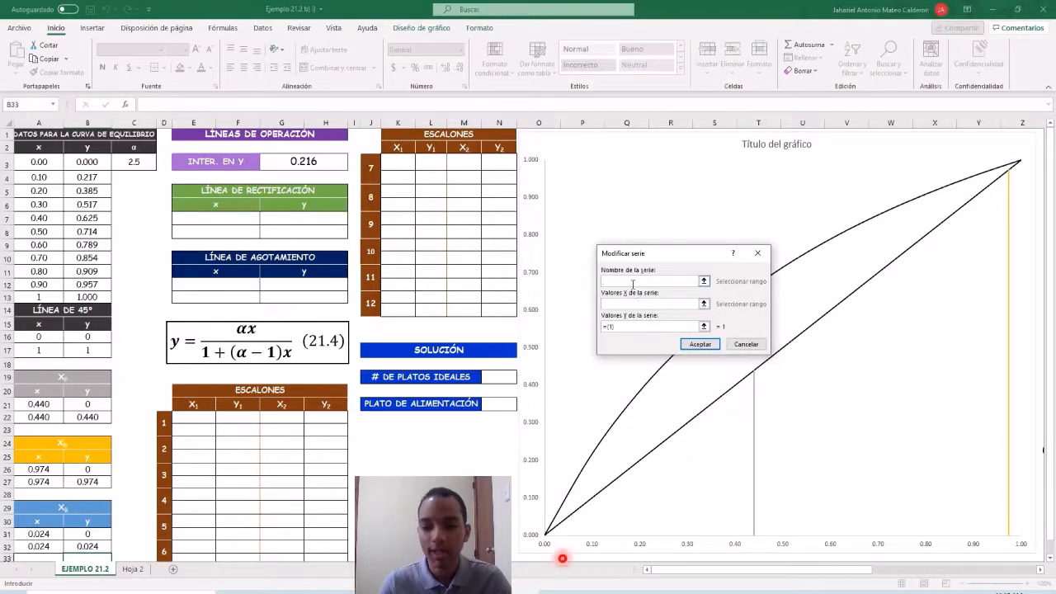
type("xb")
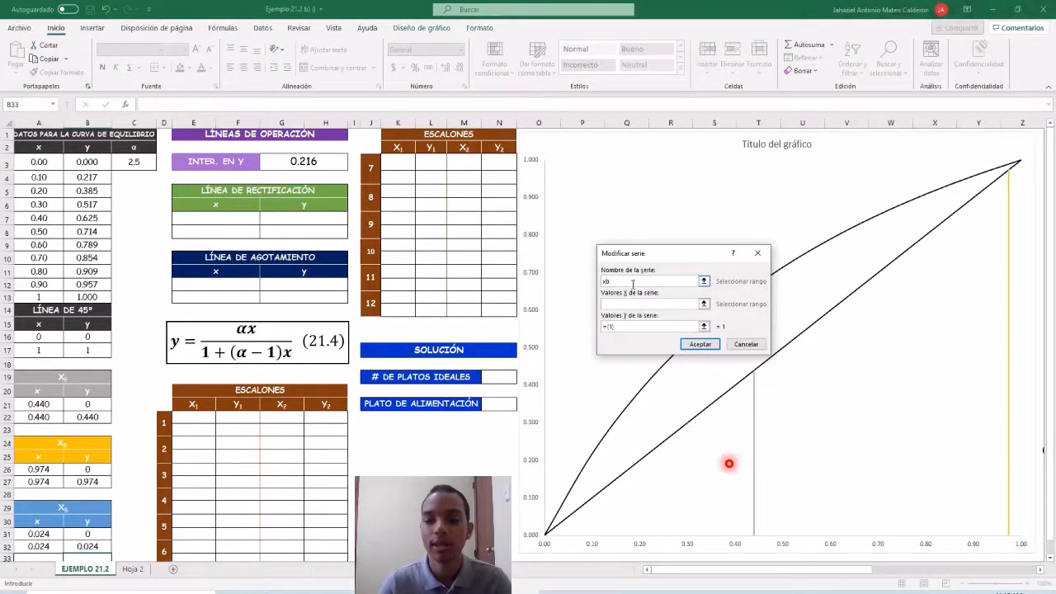
left_click(650, 303)
left_click_drag(38, 534, 39, 544)
left_click(637, 327)
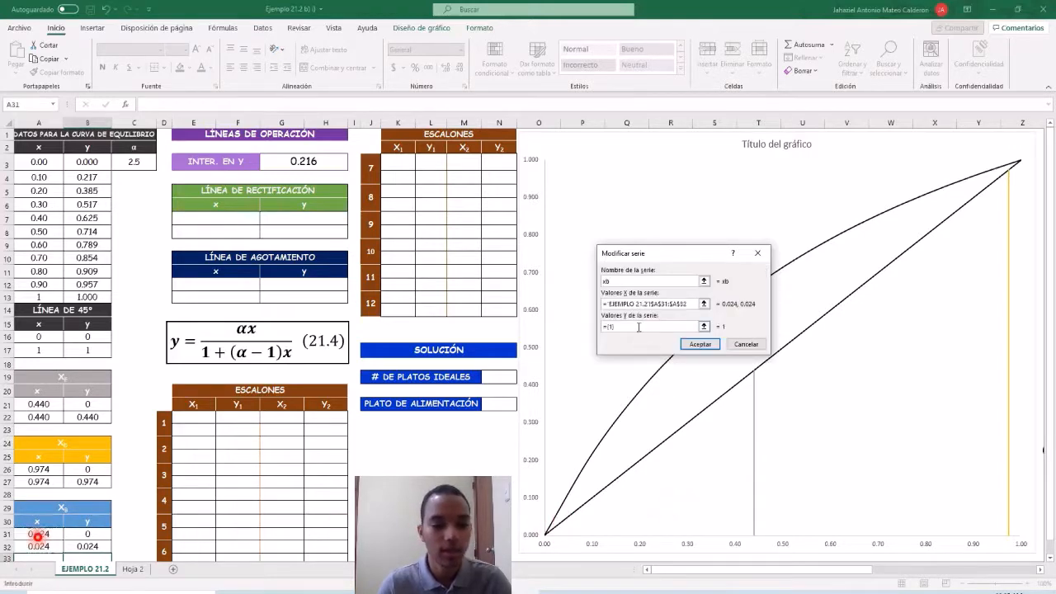
left_click_drag(87, 534, 88, 546)
left_click(692, 346)
left_click(776, 382)
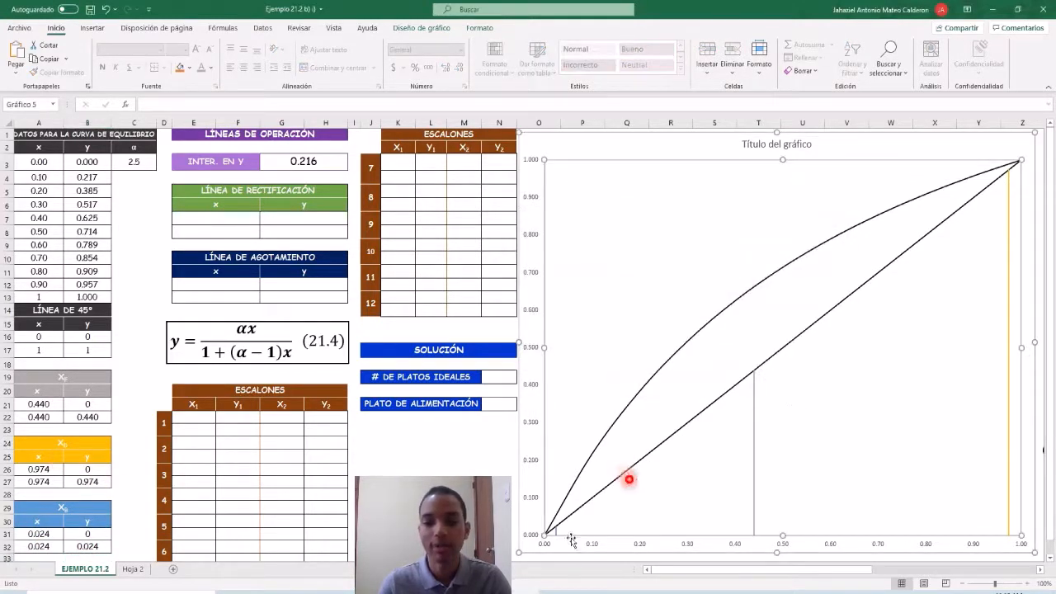
Extend the xF line in the chart by setting its upper y value in B22 to 0.8.
left_click(300, 162)
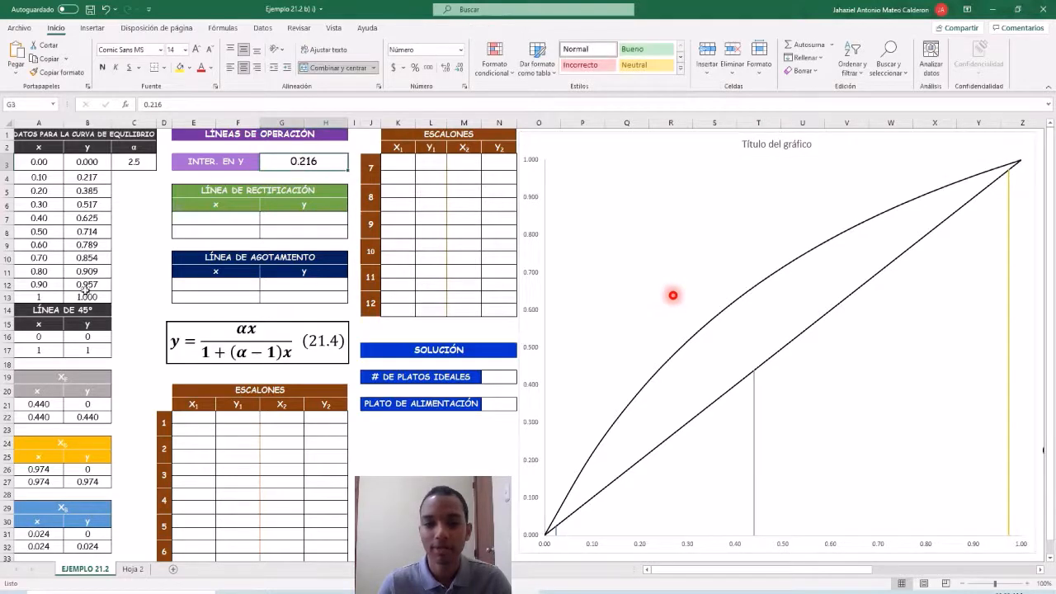
left_click(84, 419)
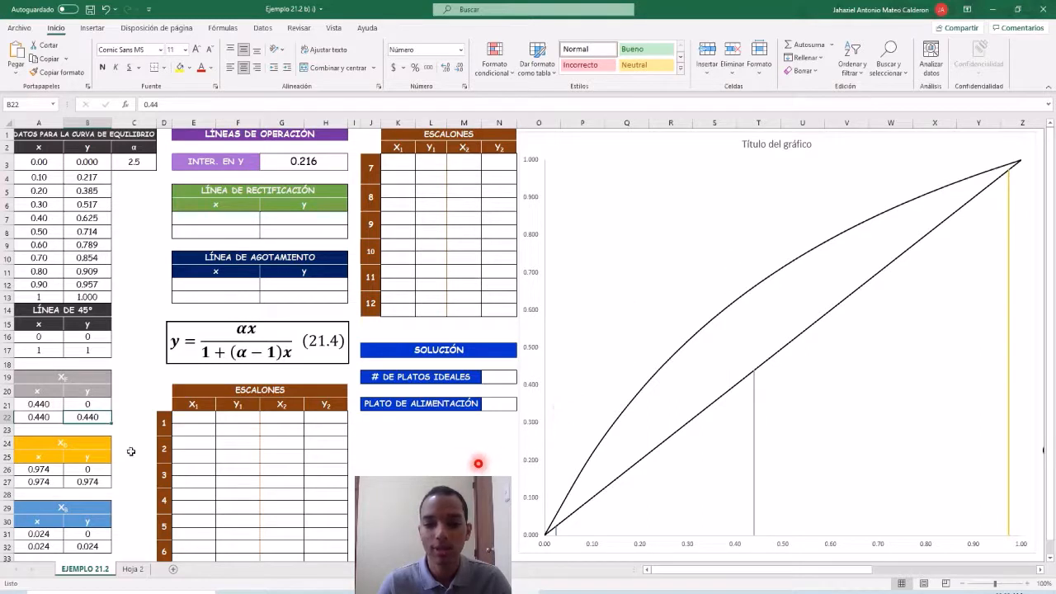
type("0")
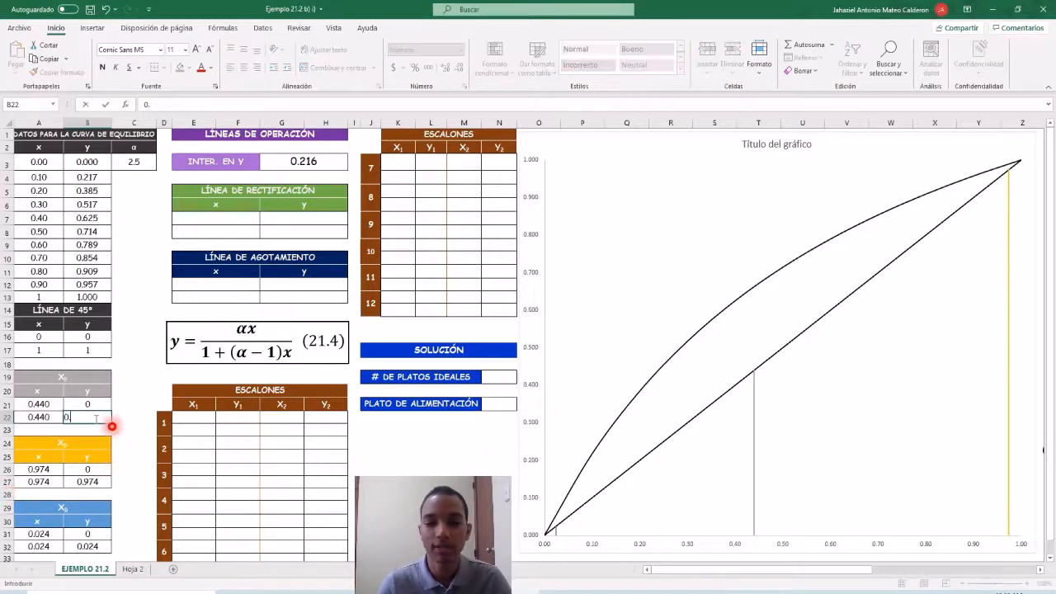
type(".08")
key("Return")
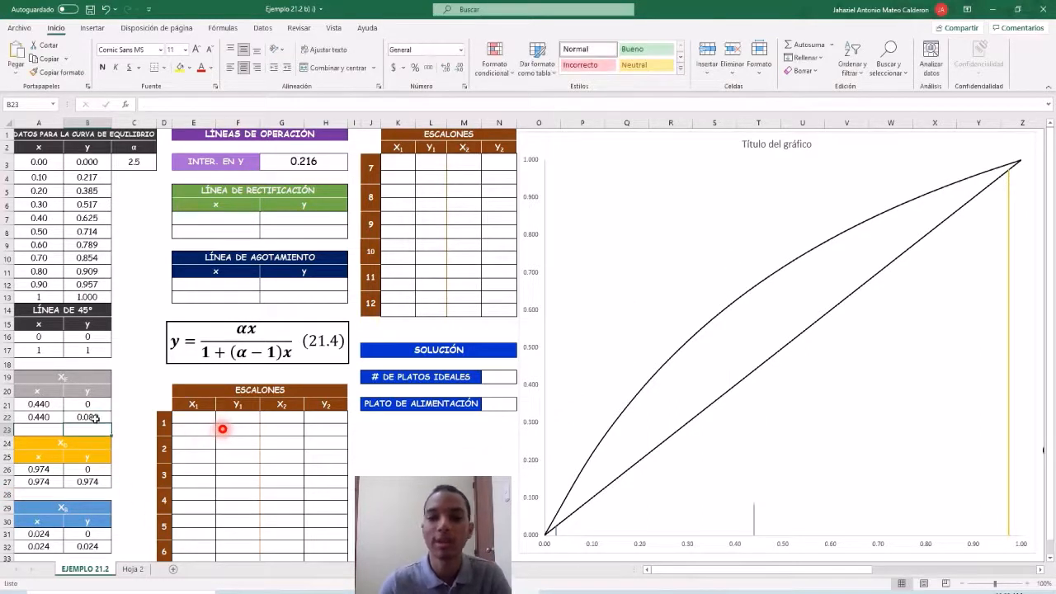
left_click(97, 419)
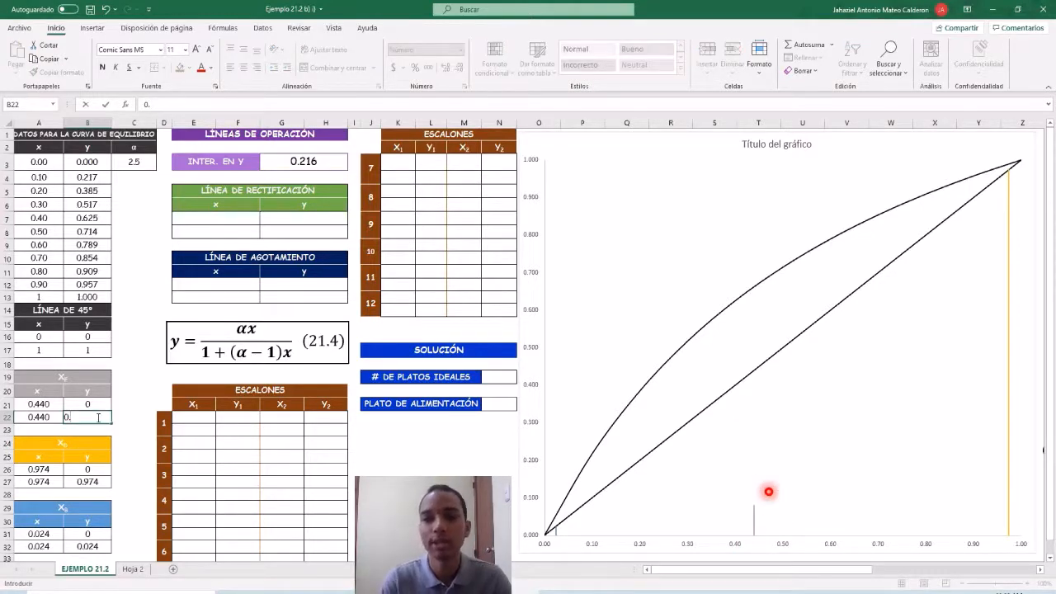
key("Return")
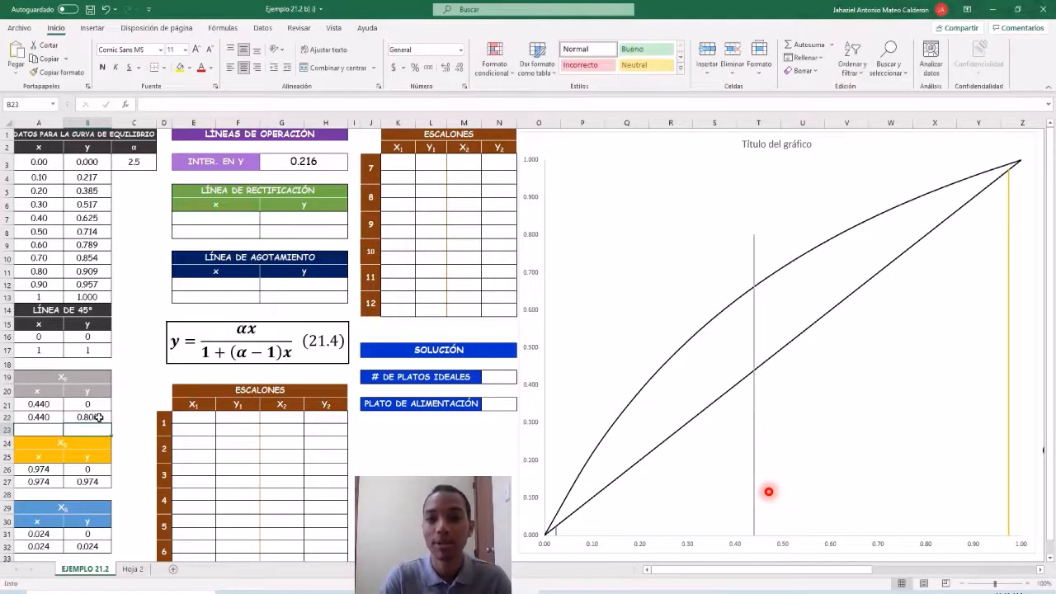
left_click(123, 402)
Enter the rectification line's y-axis intercept as its first point, with x 0 in E7 and y 0.216 in G7.
left_click(318, 165)
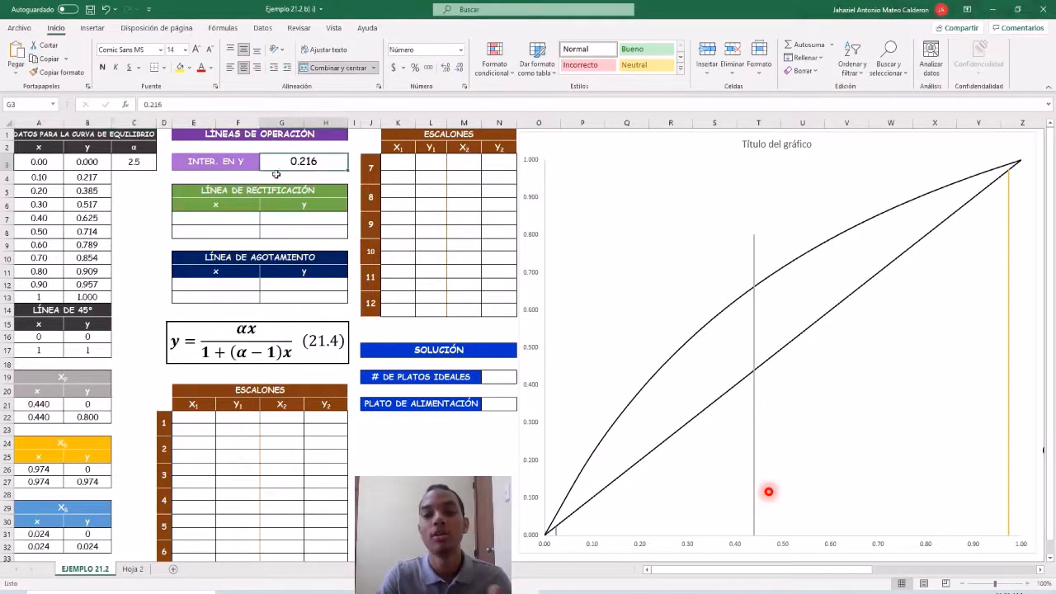
left_click(272, 220)
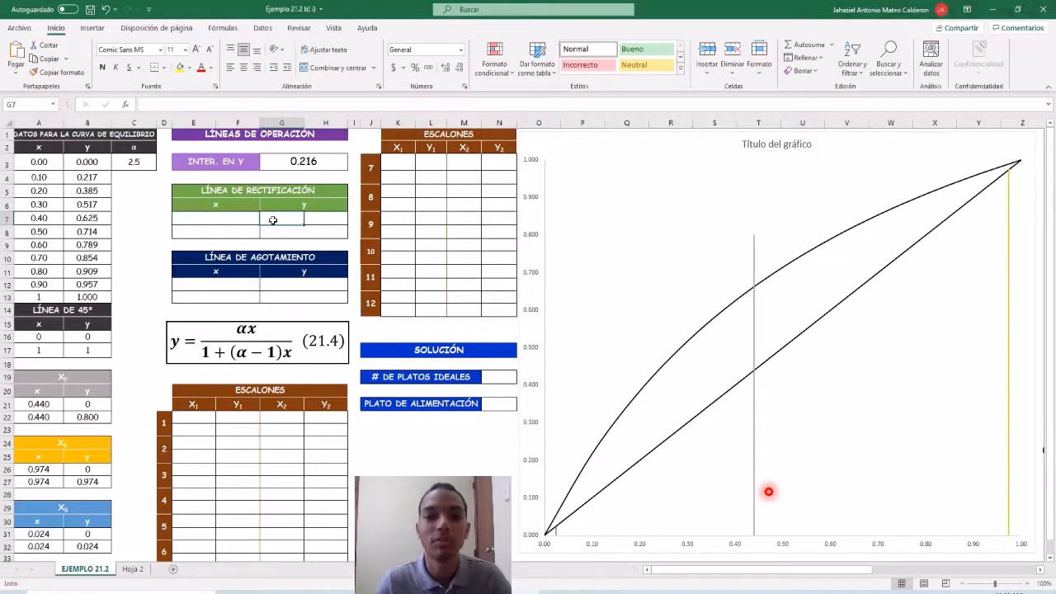
type("0.216")
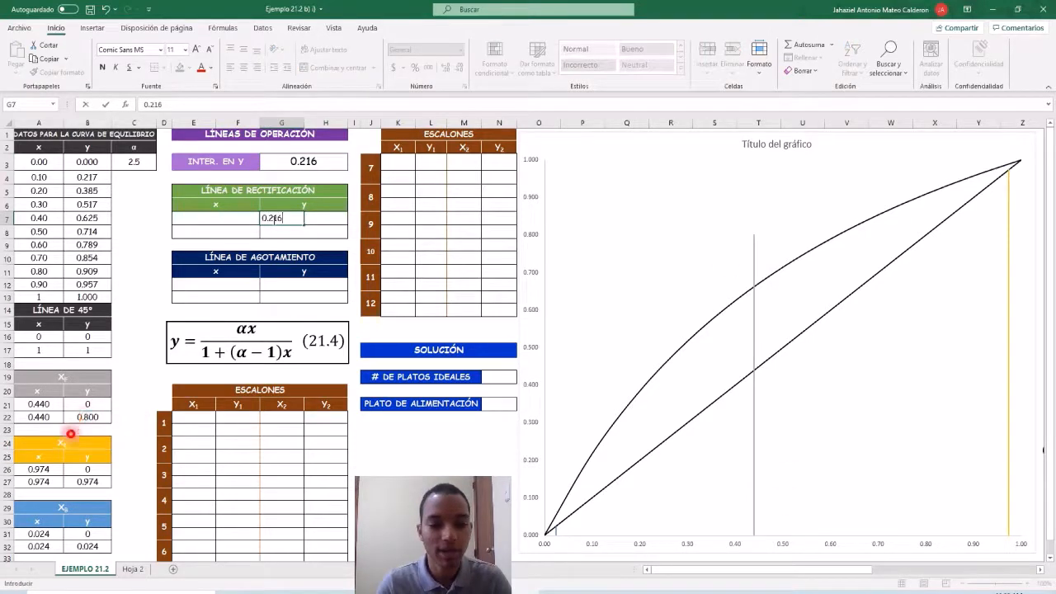
key("Return")
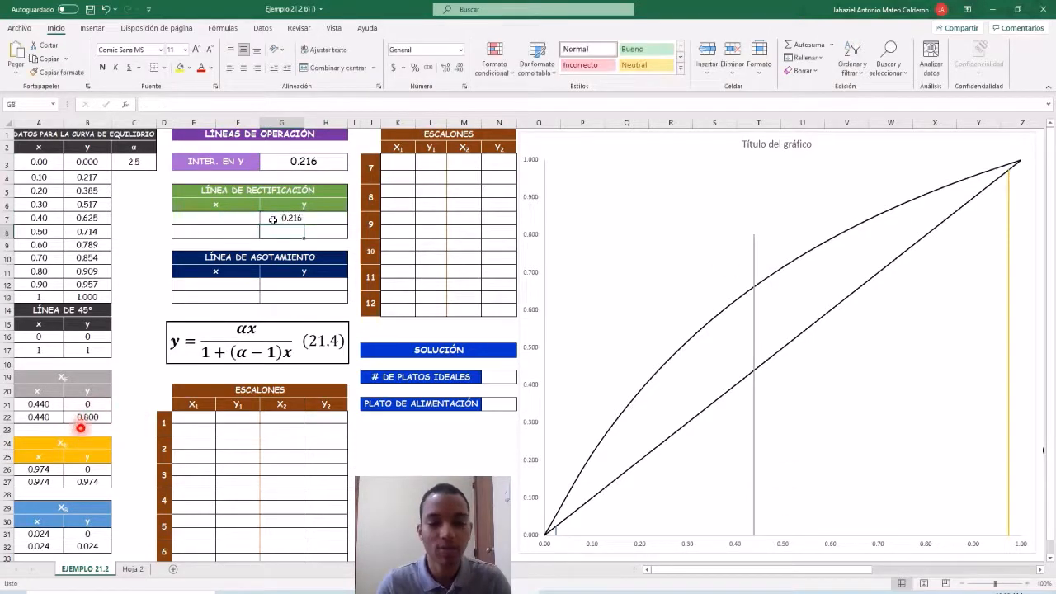
left_click(197, 219)
type("0")
key("Return")
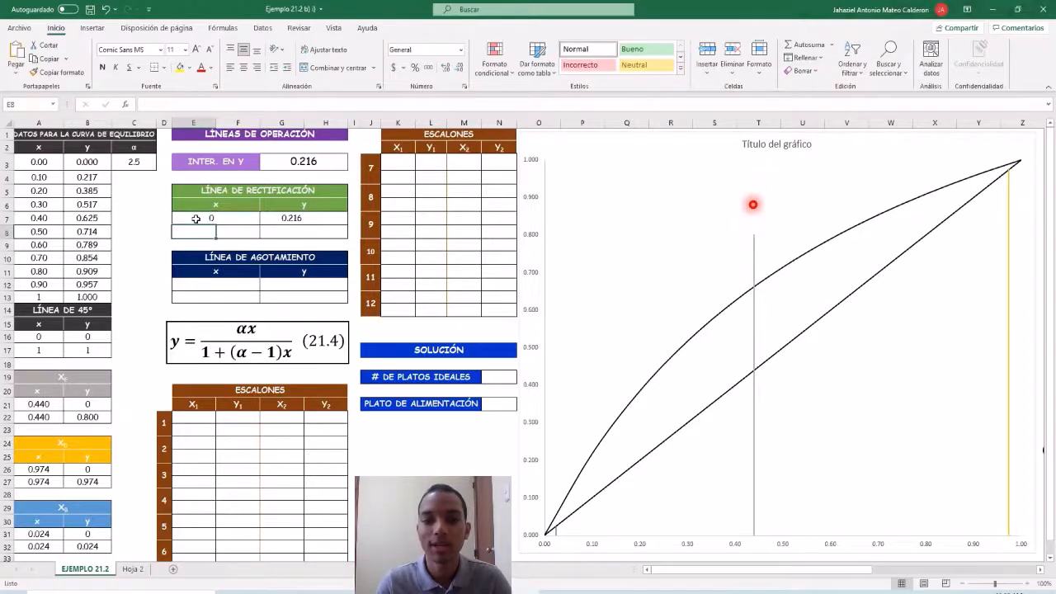
Enter the rectification line's second point, with 0.974 as both x in E8 and y in G8.
type("0.974")
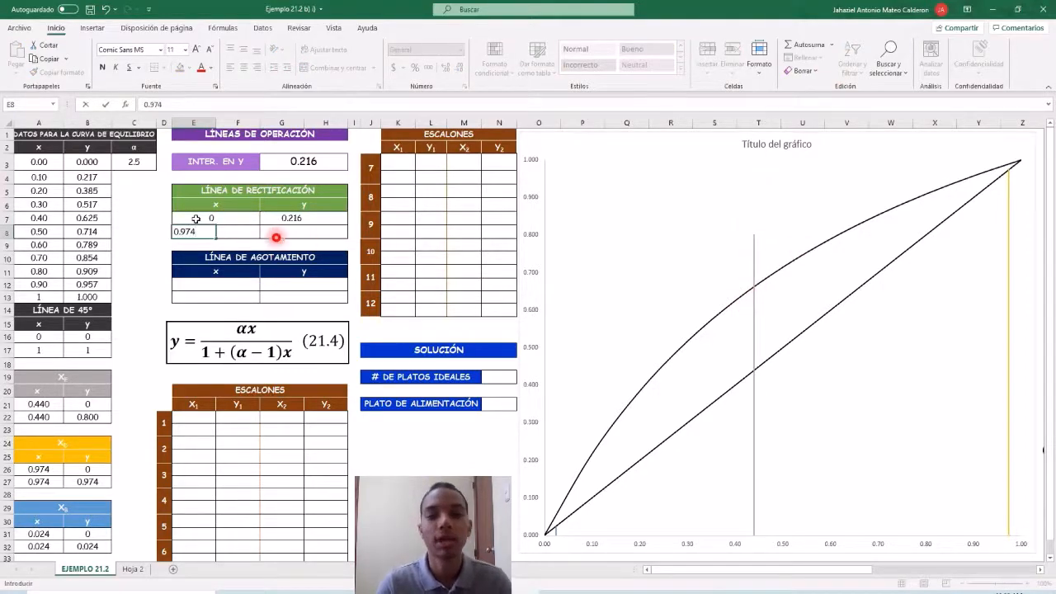
key("Return")
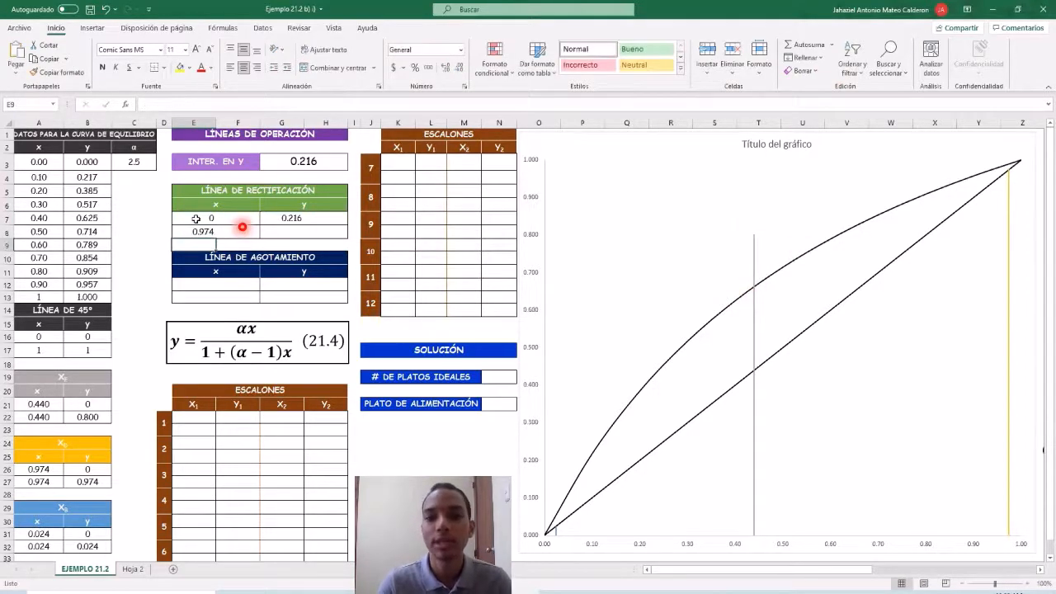
left_click(279, 231)
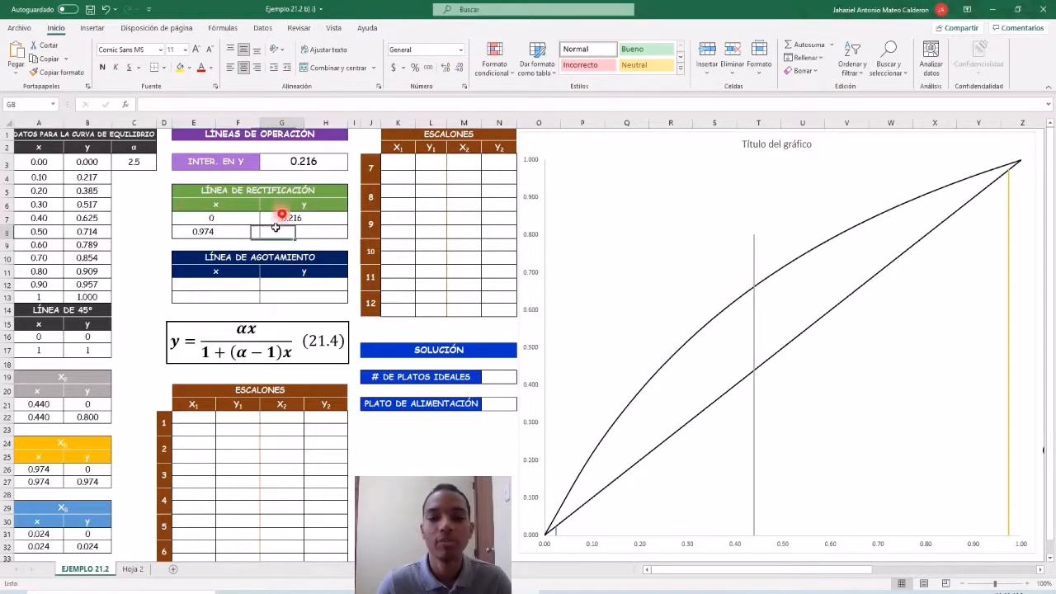
type("0.974")
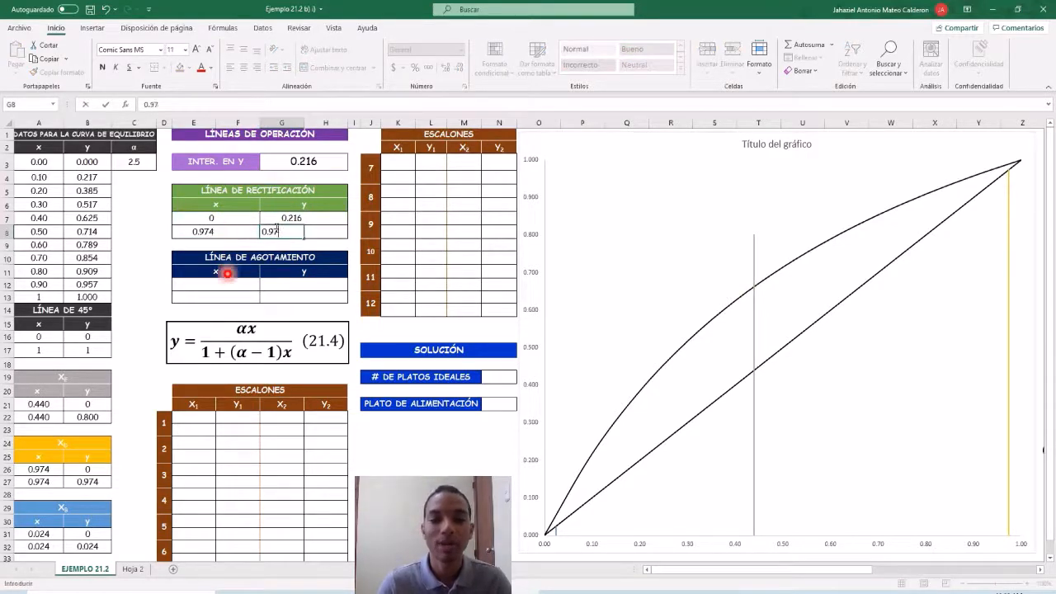
key("Return")
Add a chart series named "rec" with X values E7:E8 and Y values G7:G8.
left_click(601, 212)
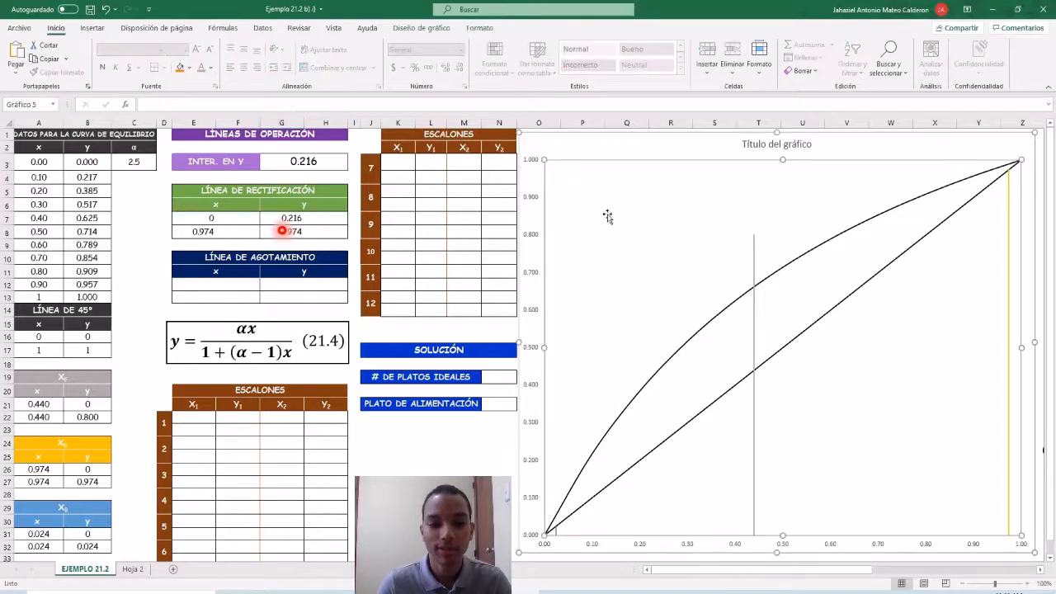
right_click(630, 216)
left_click(665, 290)
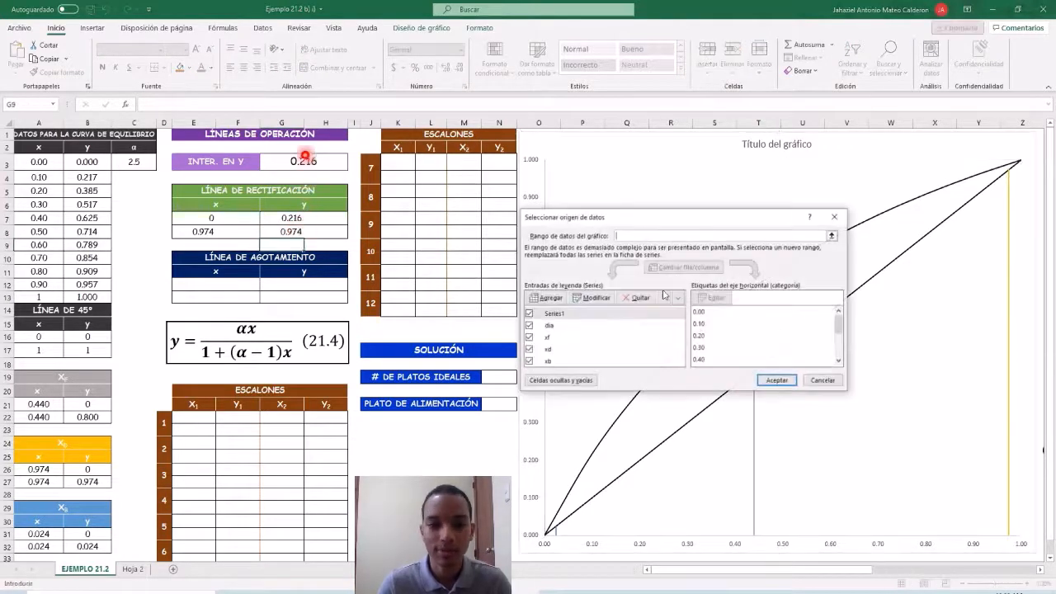
left_click(547, 299)
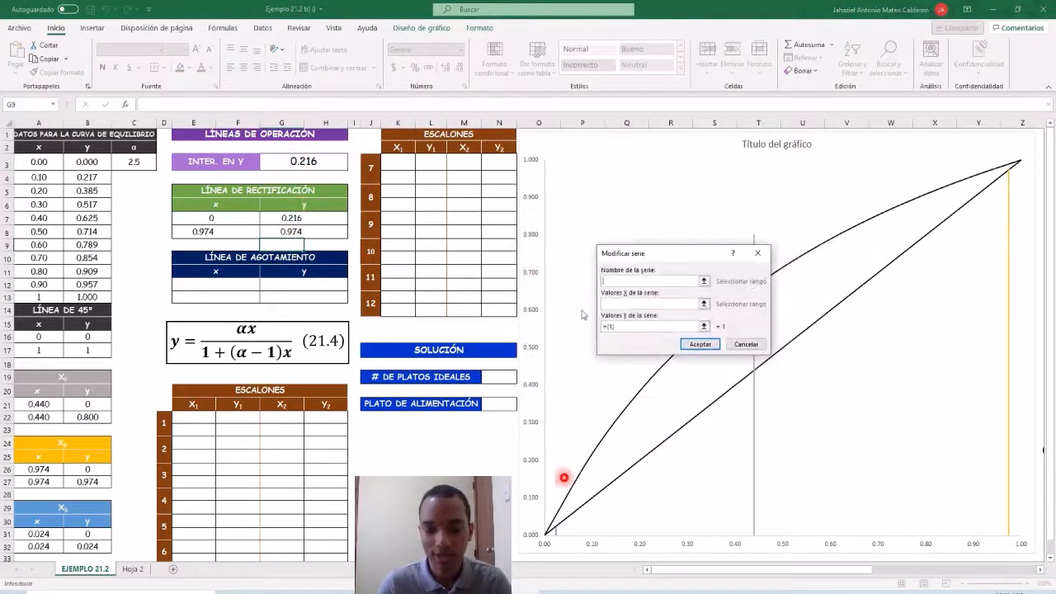
left_click(627, 303)
left_click_drag(187, 218, 202, 232)
left_click(640, 328)
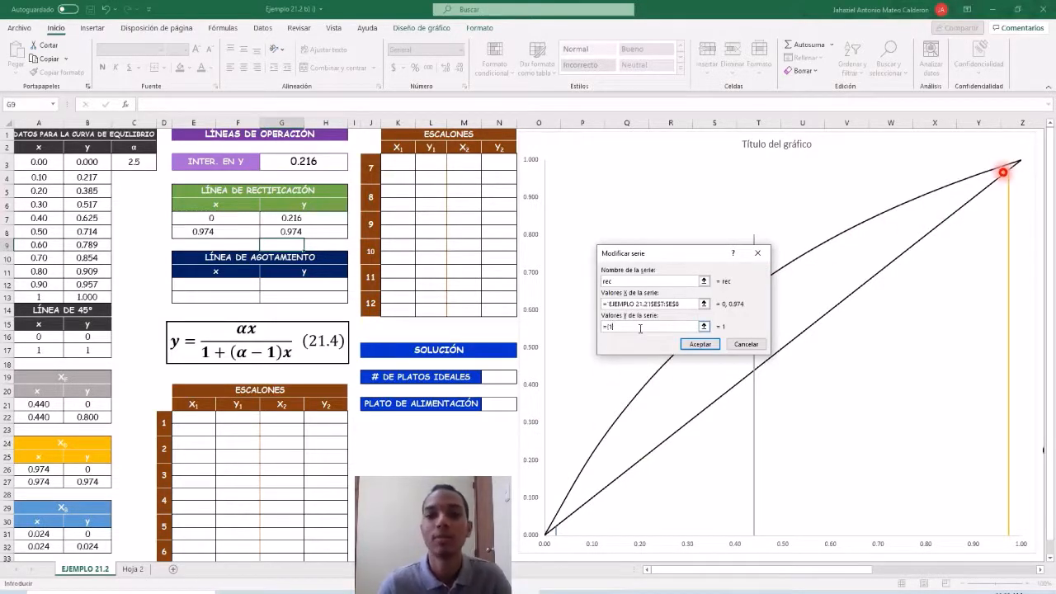
left_click_drag(294, 218, 293, 233)
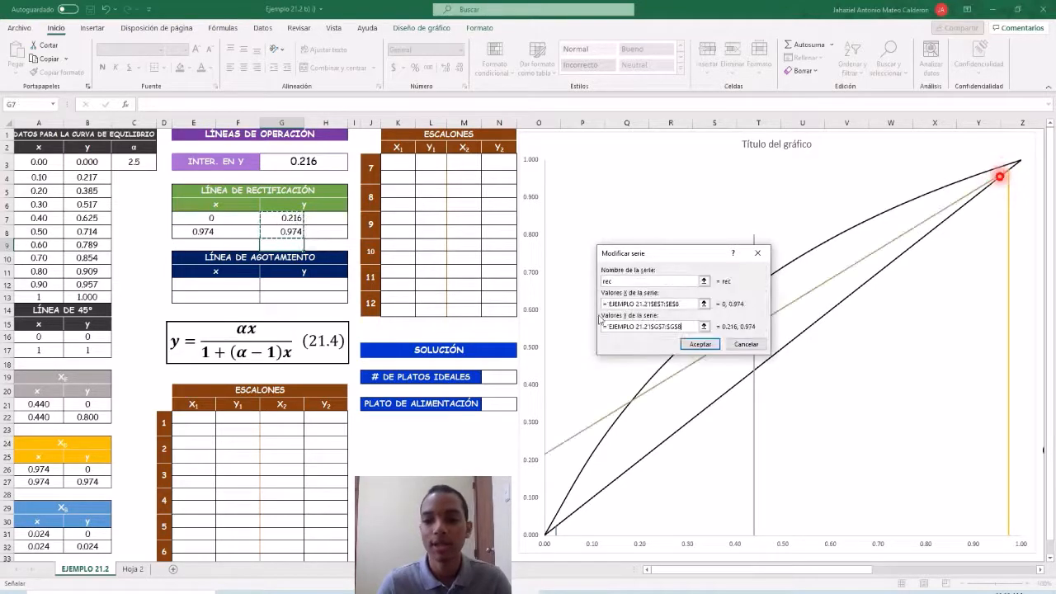
left_click(694, 345)
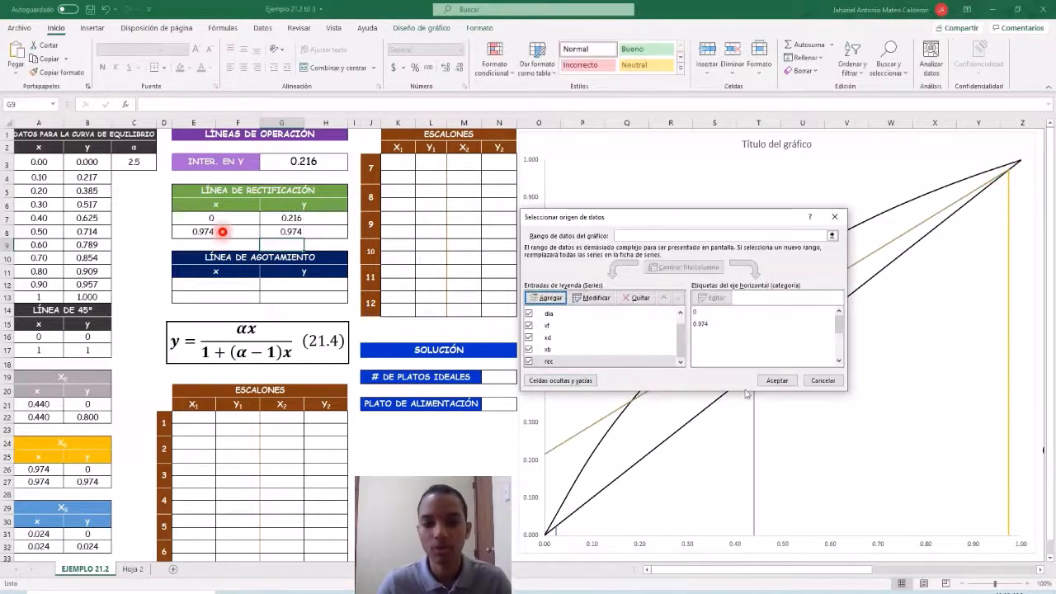
left_click(777, 380)
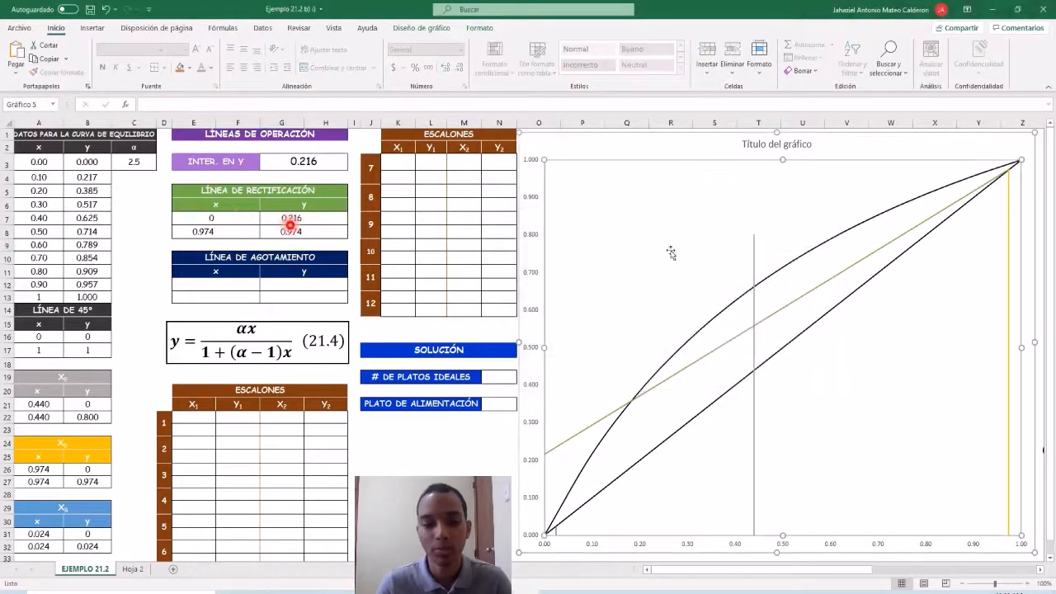
Fill the x column of the LÍNEA DE AGOTAMIENTO table with 0.0235 in E12 and 0.44 in E13.
left_click(203, 290)
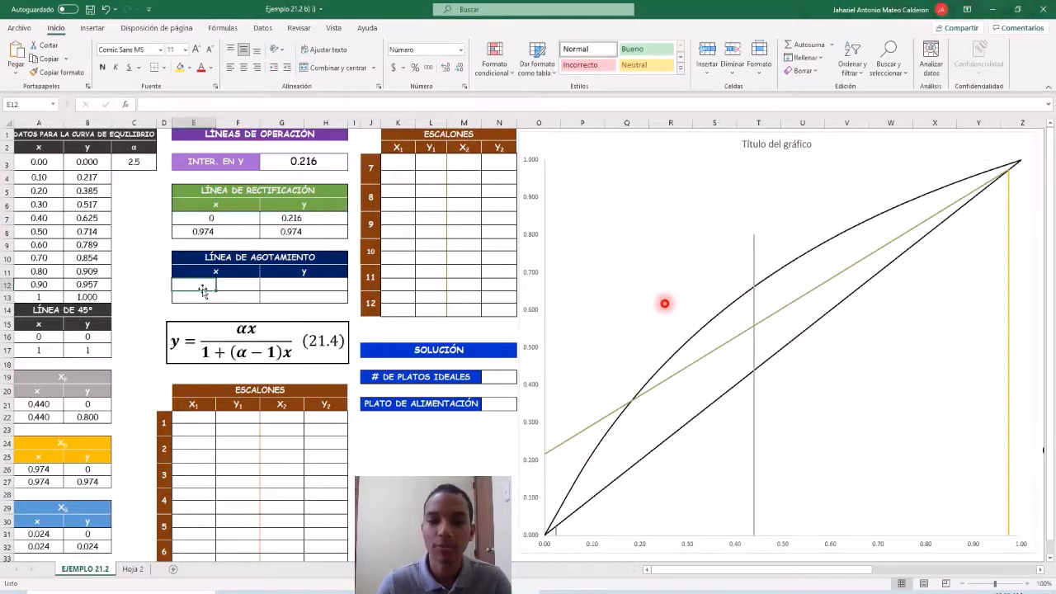
type("0.")
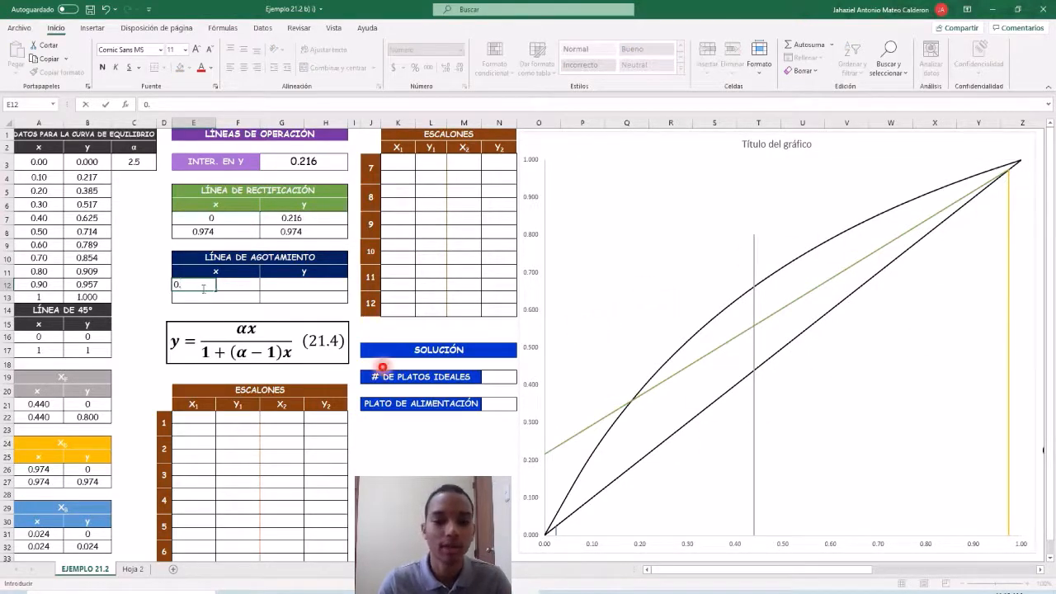
type("023")
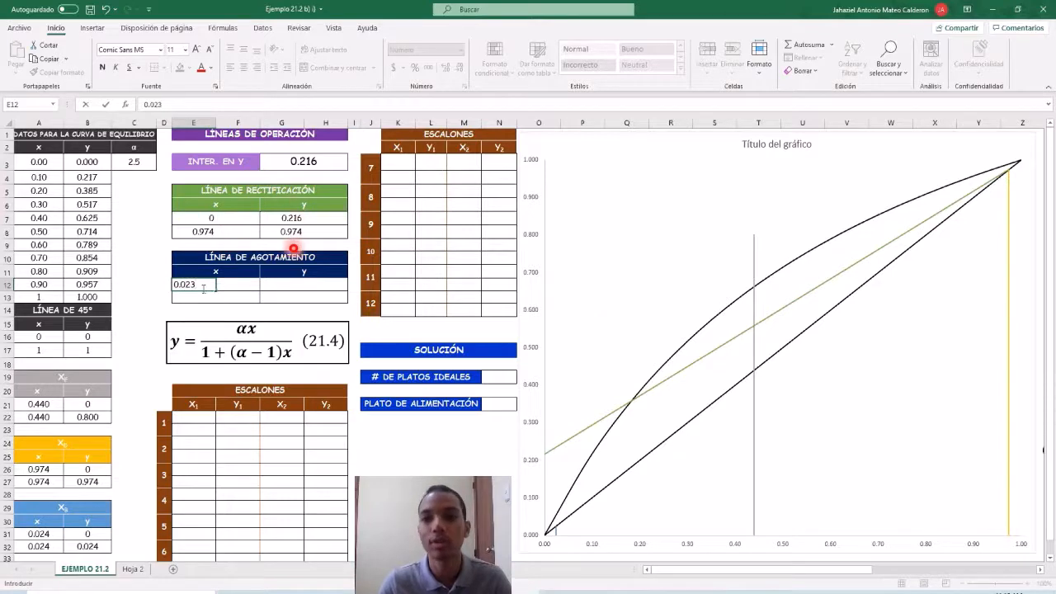
type("5")
key("Return")
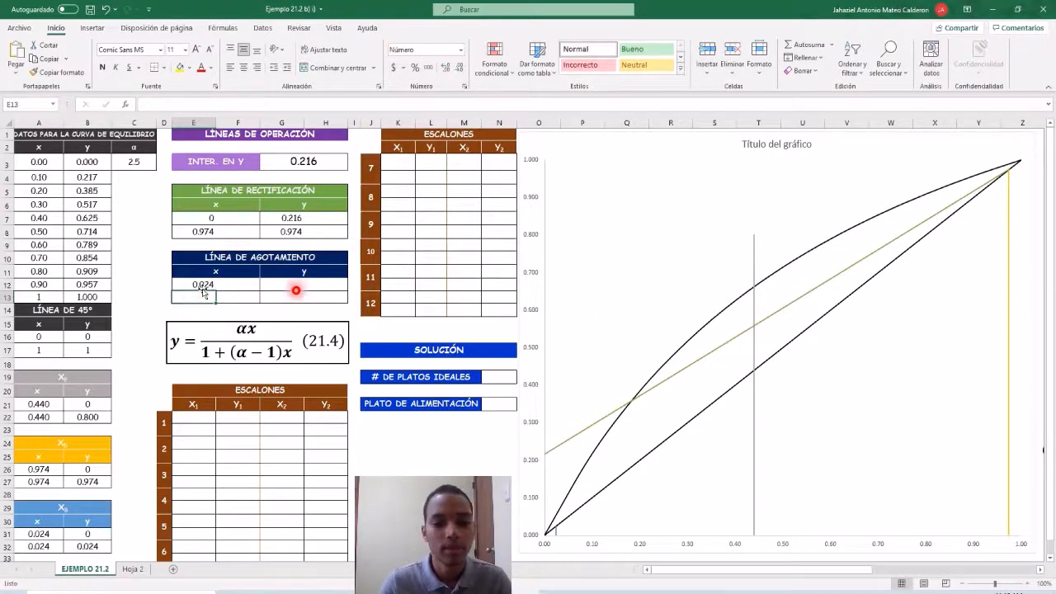
type("0.44")
key("Return")
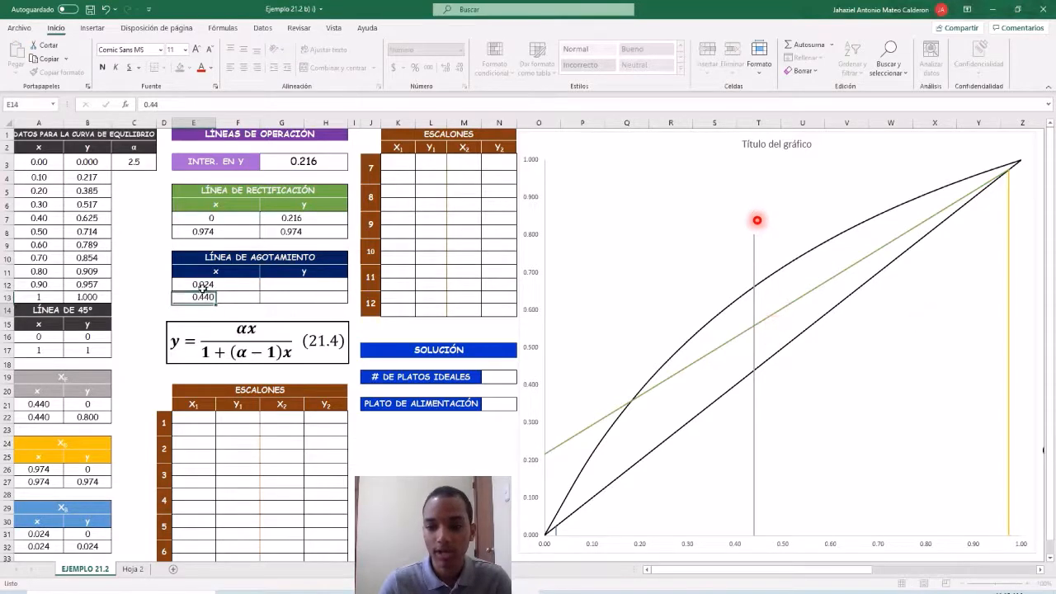
Enter 0.024 as the first y value of the LÍNEA DE AGOTAMIENTO table, in G12.
left_click(277, 282)
type("0.")
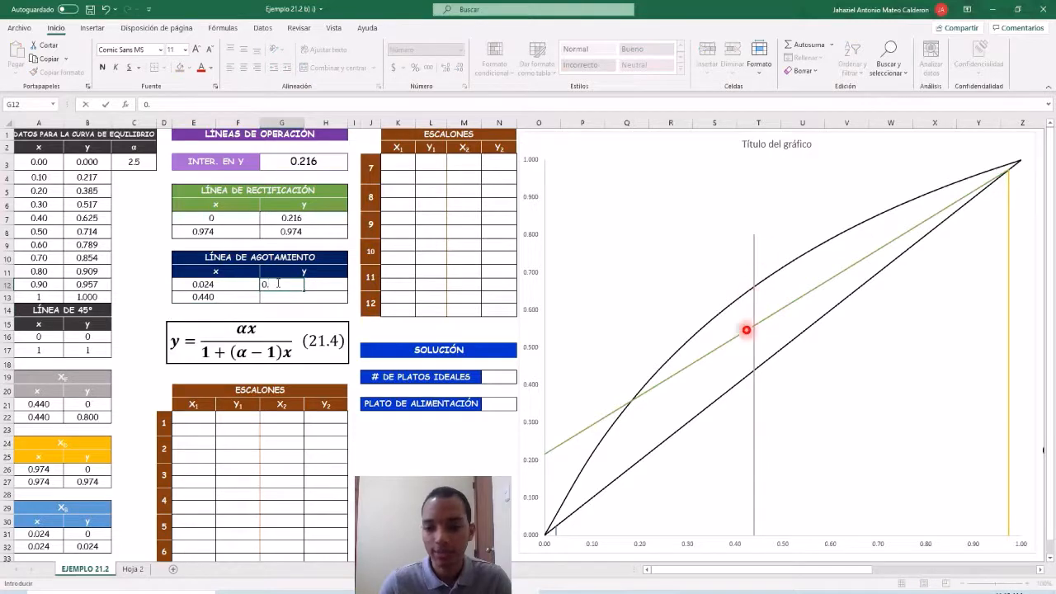
type("024")
key("Return")
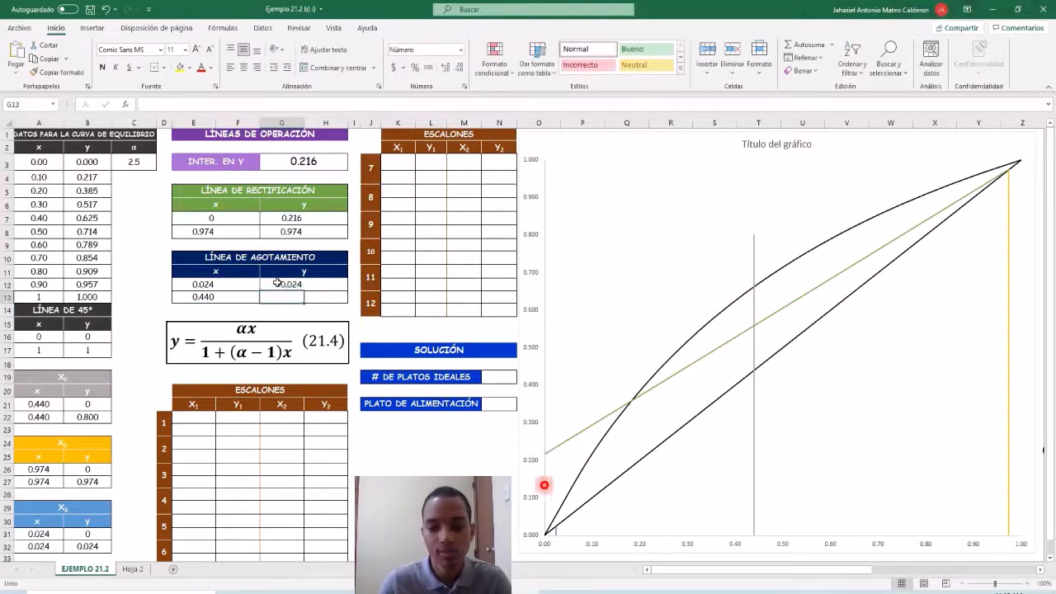
Enter 0.558 as the second y value of the LÍNEA DE AGOTAMIENTO table, in G13.
type("0.")
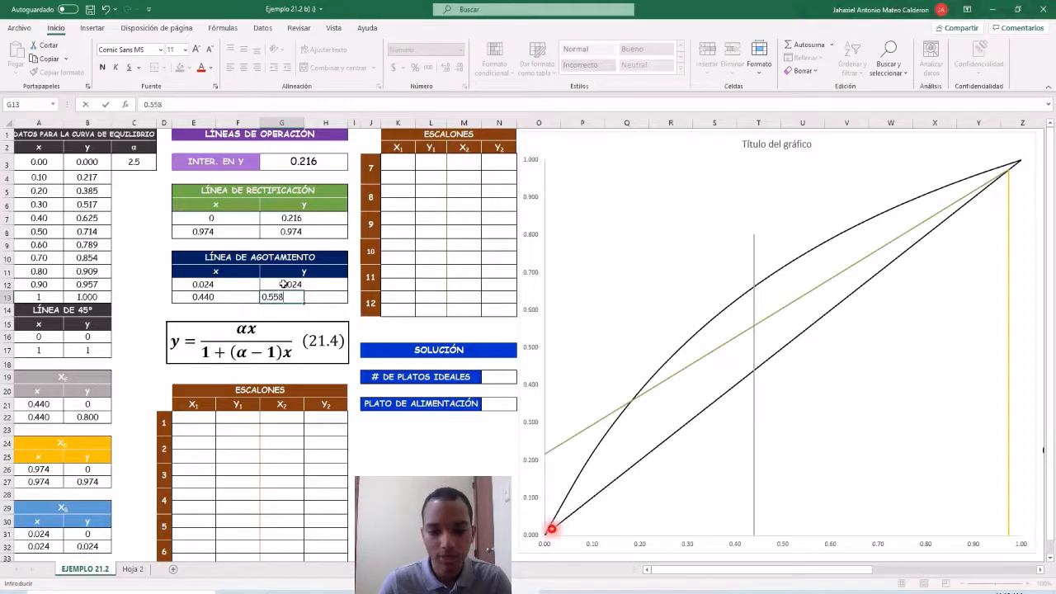
type("558")
key("Return")
Add a chart series named "ago" with X values E12:E13 and Y values G12:G13.
left_click(607, 211)
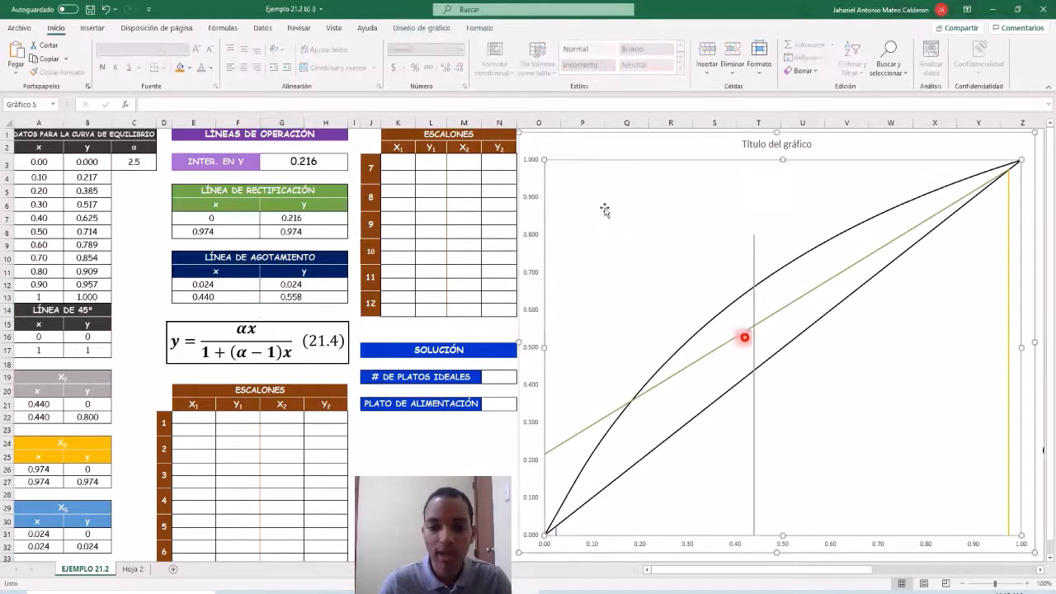
right_click(607, 210)
left_click(641, 283)
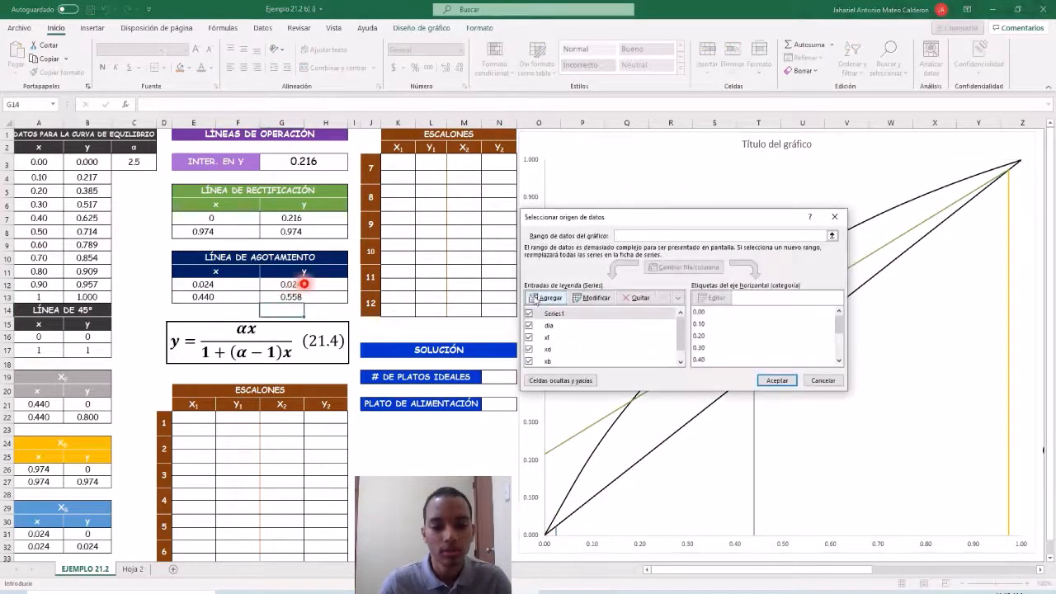
left_click(614, 299)
type("ago")
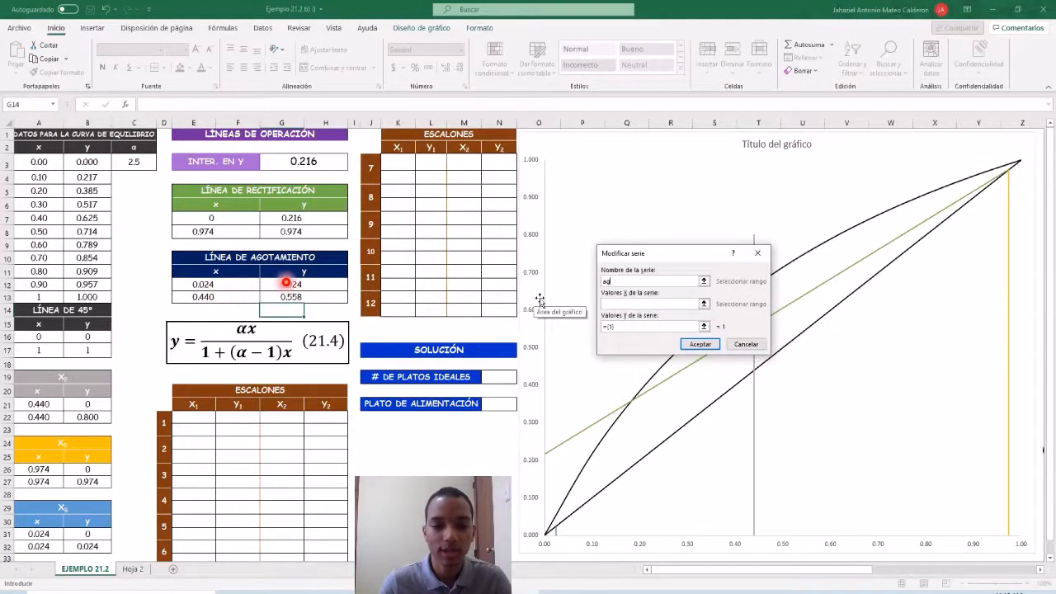
left_click(607, 302)
left_click_drag(203, 284, 203, 298)
left_click(636, 326)
key("BackSpace")
key("BackSpace")
key("BackSpace")
key("BackSpace")
left_click_drag(262, 286, 283, 299)
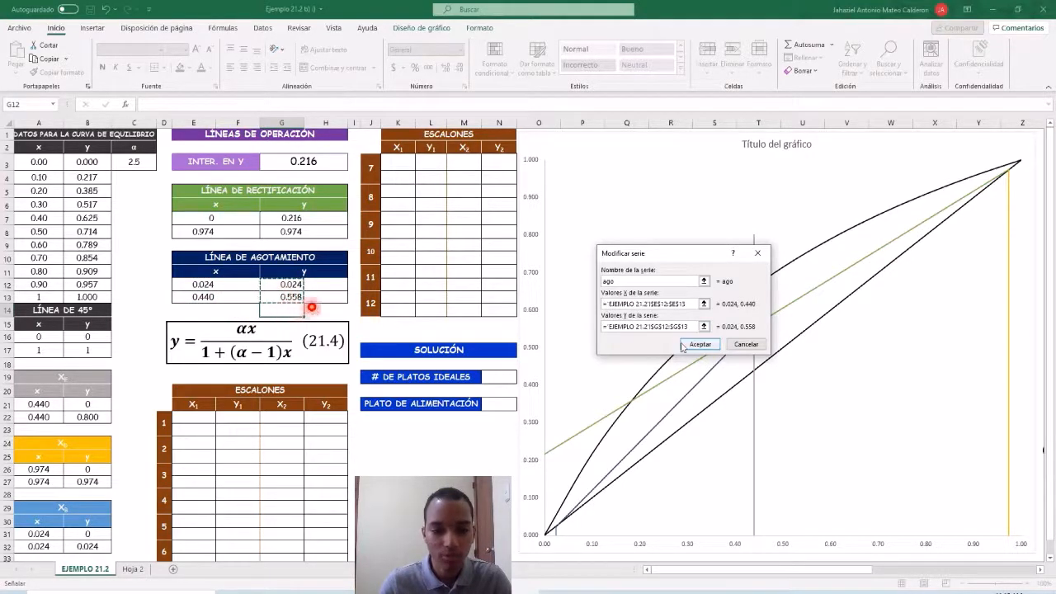
left_click(699, 344)
left_click(775, 380)
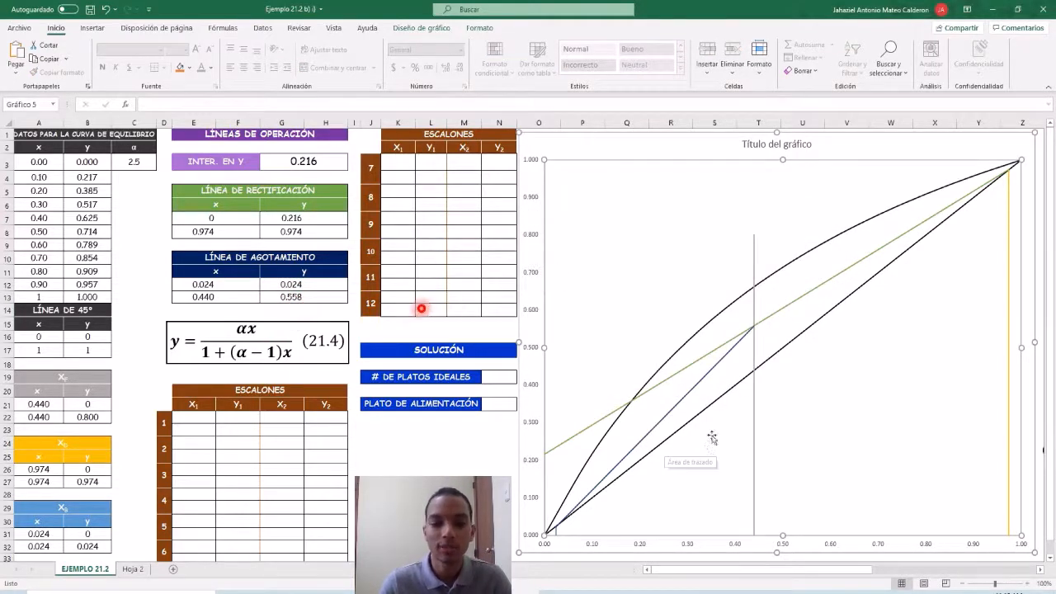
Fill the X1 column of step 1 in the ESCALONES table with 0.974 in E22 and 0.945 in E23.
left_click(191, 422)
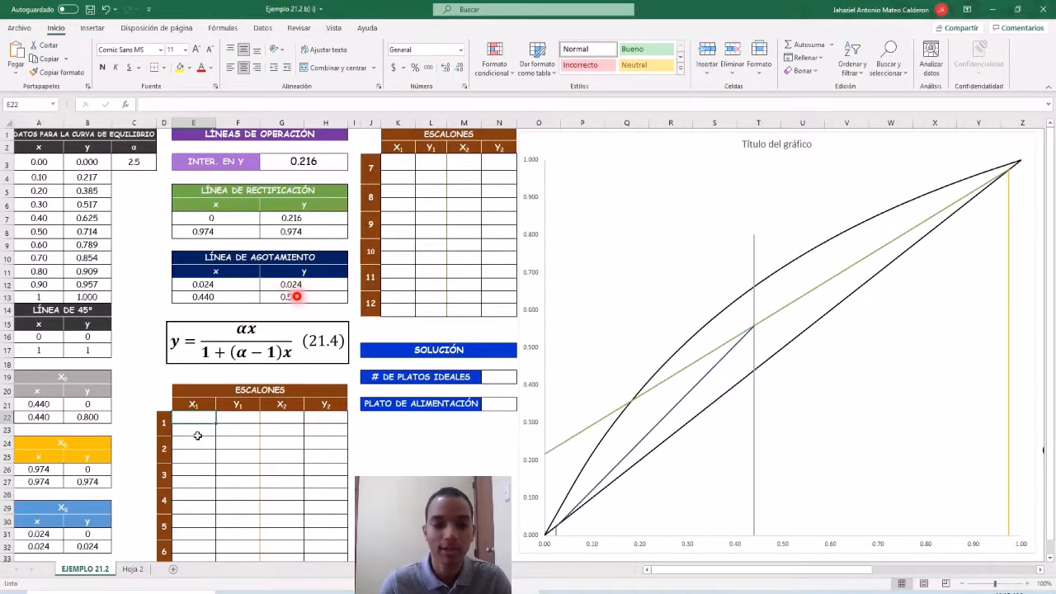
type("0.974")
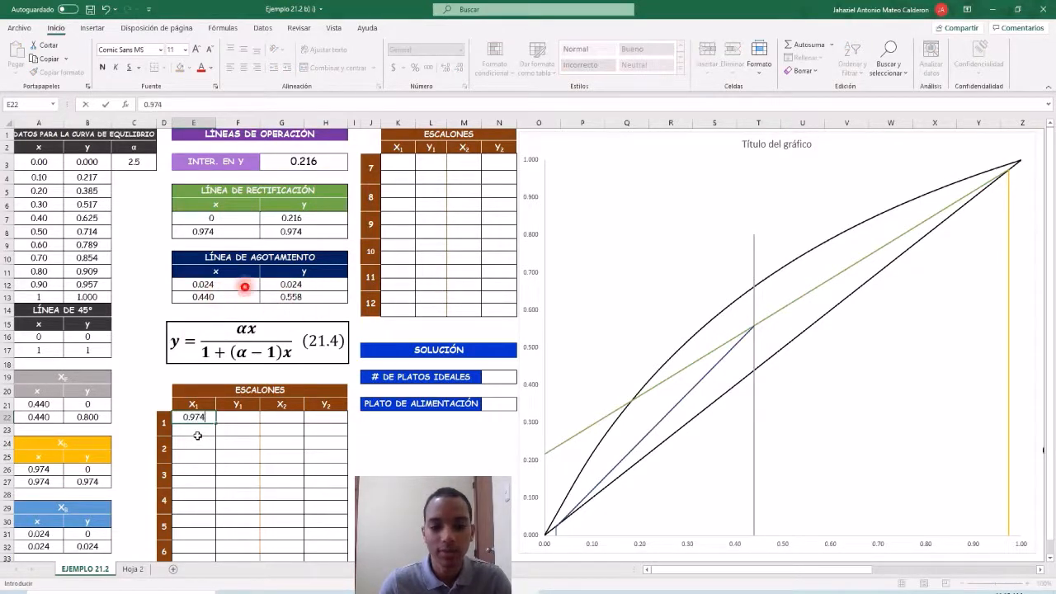
key("Return")
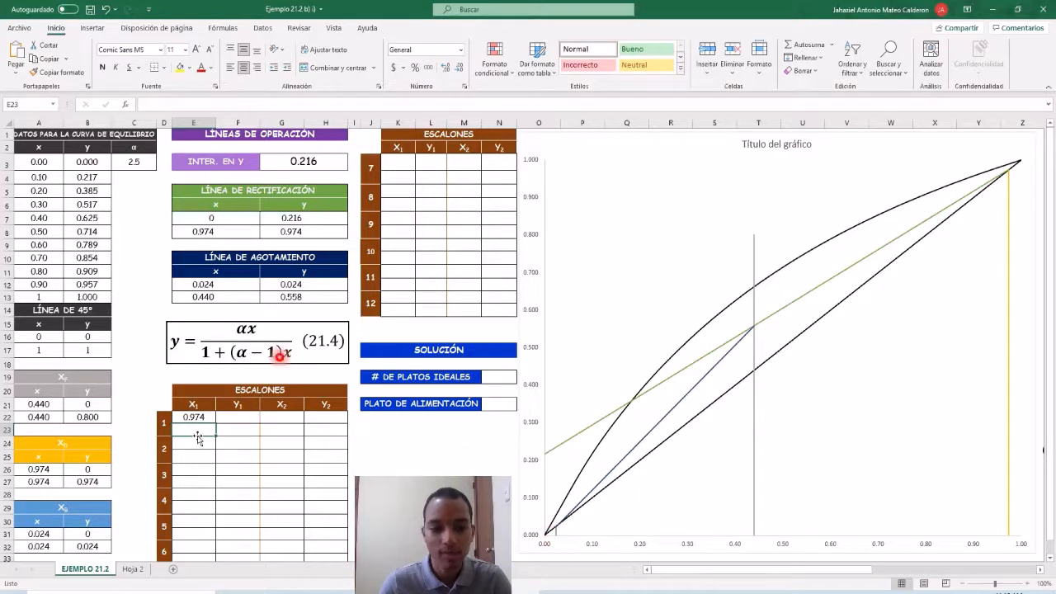
type("0.945")
key("Return")
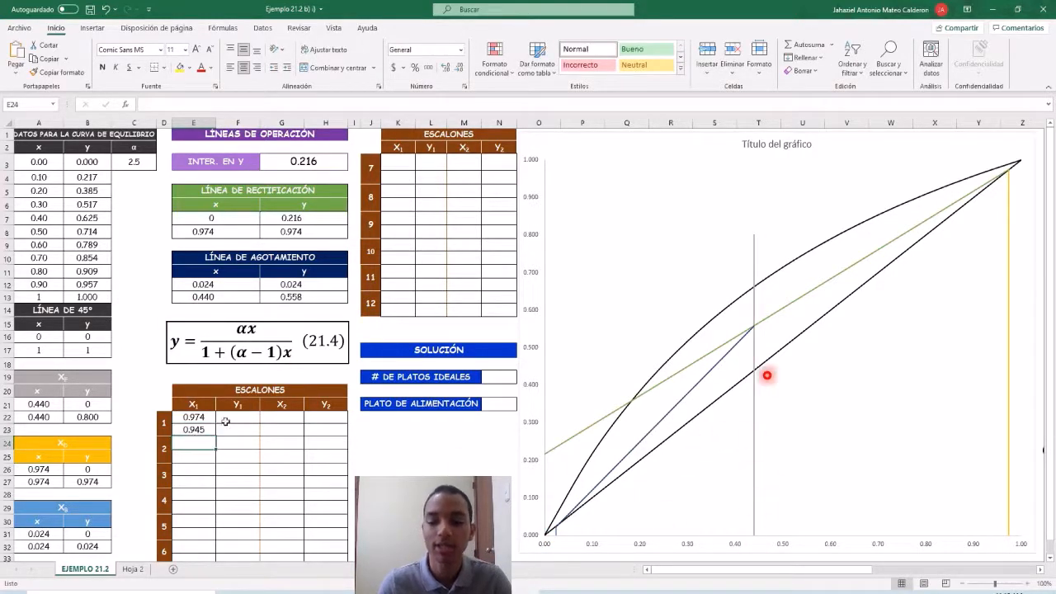
Fill the Y1 column of step 1 in the ESCALONES table with 0.974 in both F22 and F23.
left_click(227, 423)
type("0.974")
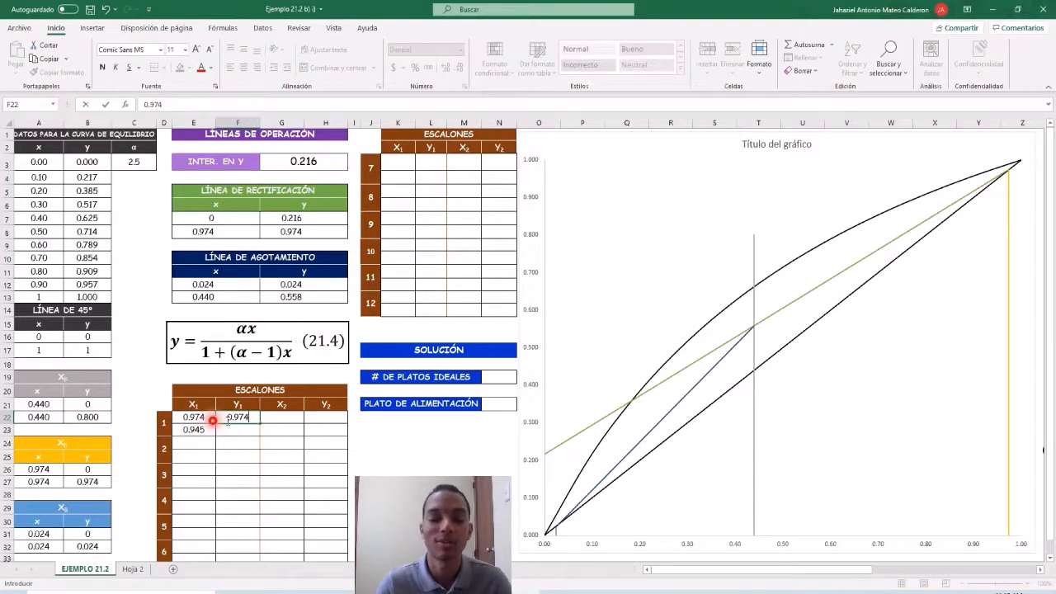
key("Return")
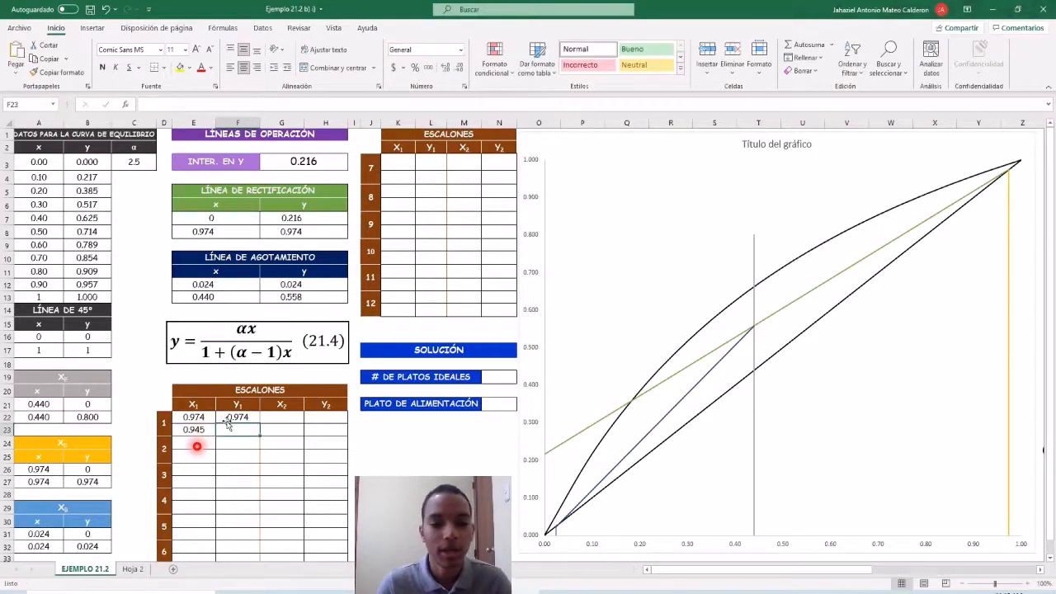
type("0.974")
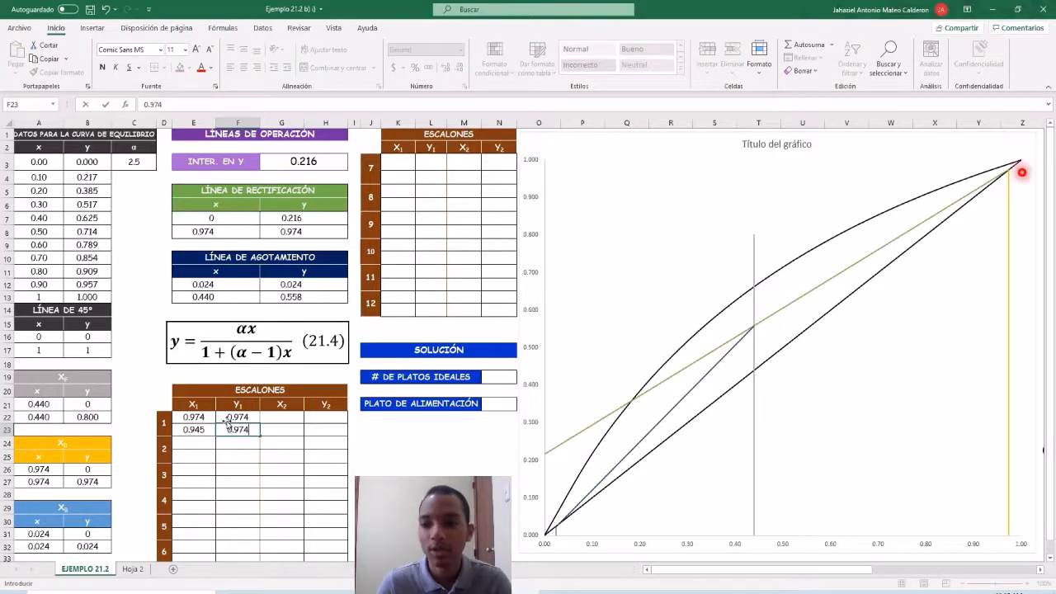
key("Return")
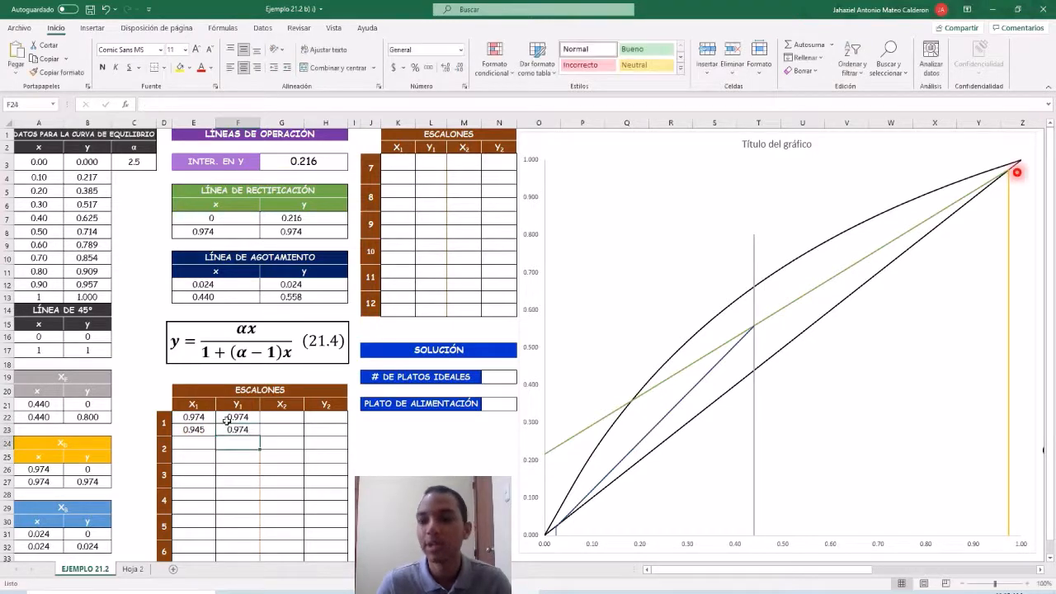
Add a chart series named "1" with X values E22:E23 and Y values F22:F23.
left_click(675, 215)
right_click(643, 228)
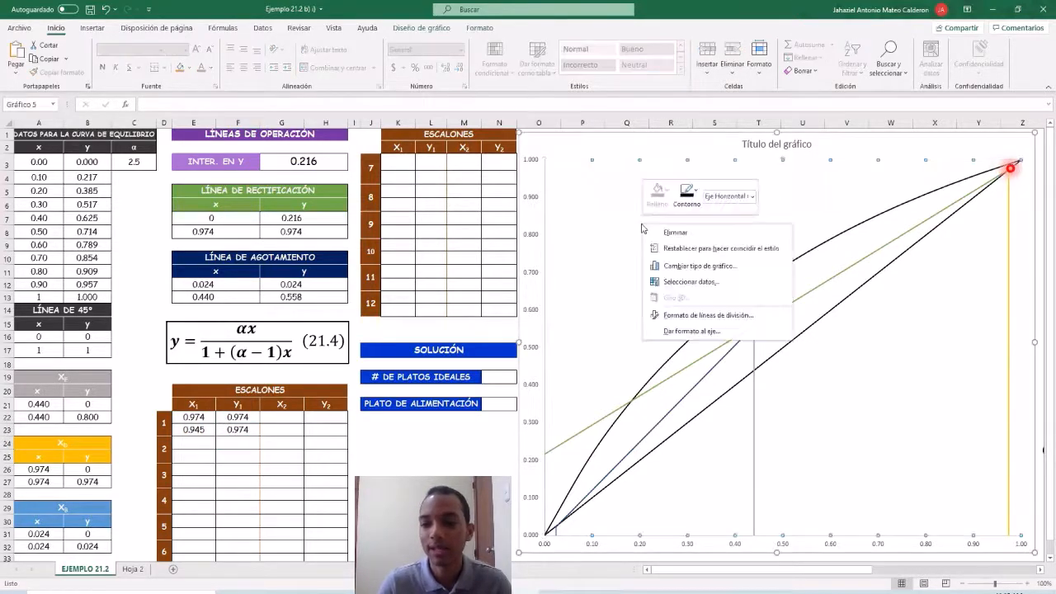
left_click(609, 261)
right_click(610, 262)
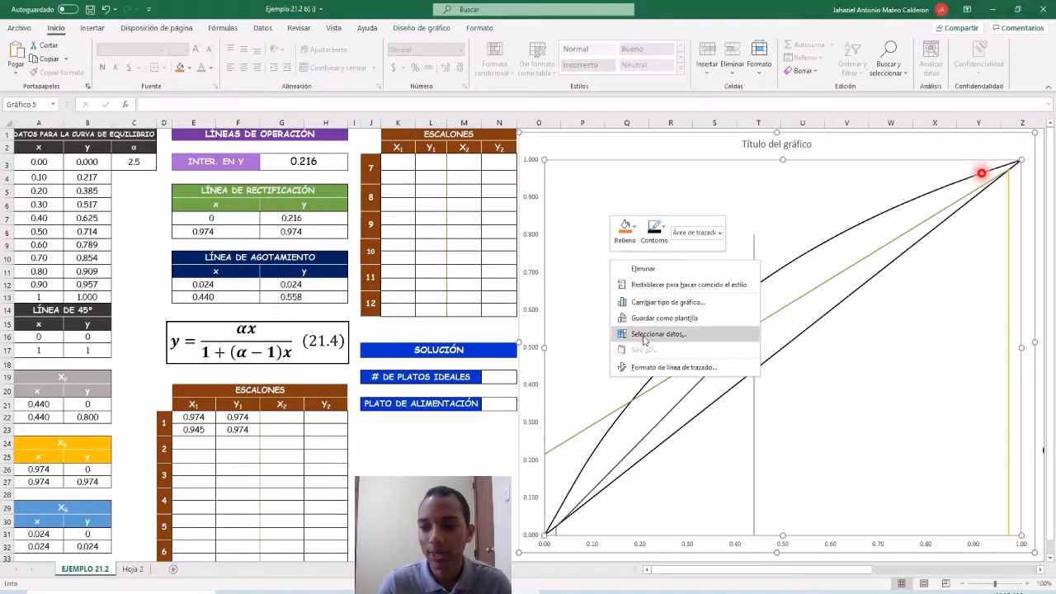
left_click(639, 333)
left_click(550, 299)
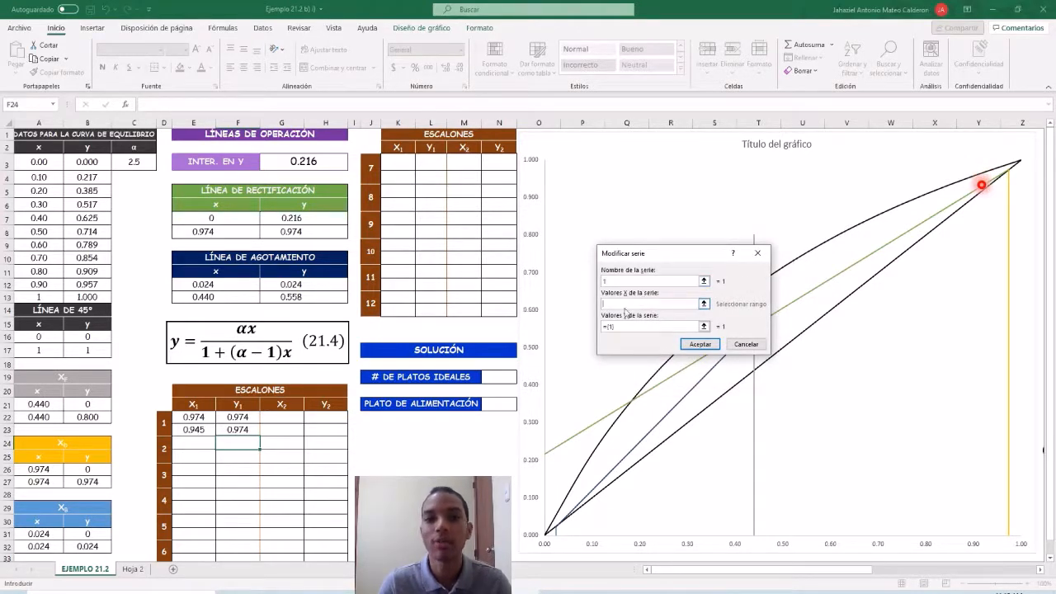
left_click_drag(190, 417, 193, 430)
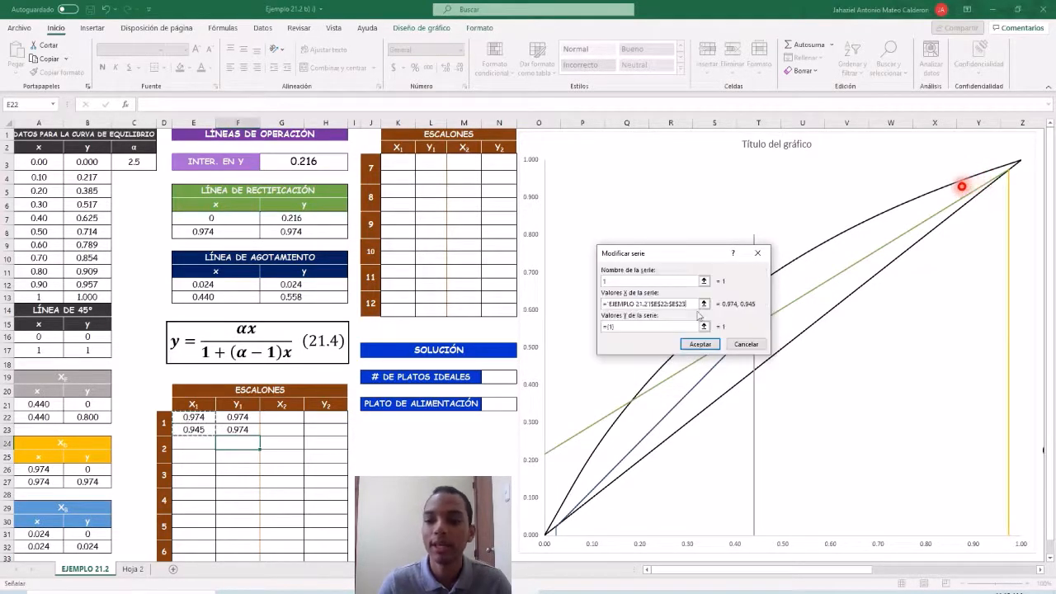
left_click(657, 325)
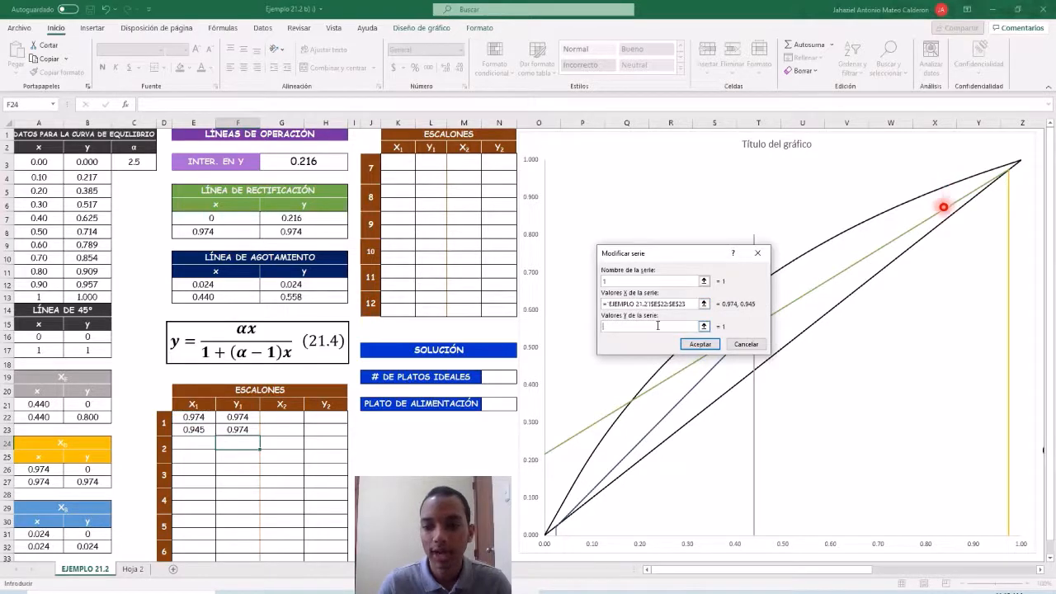
left_click_drag(238, 418, 238, 430)
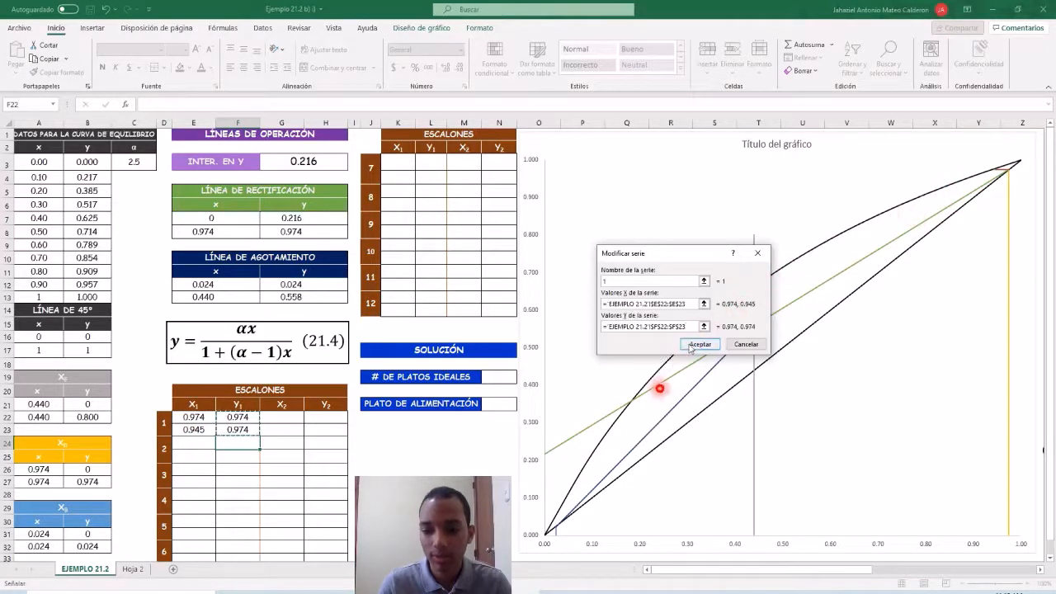
left_click(691, 346)
left_click(773, 378)
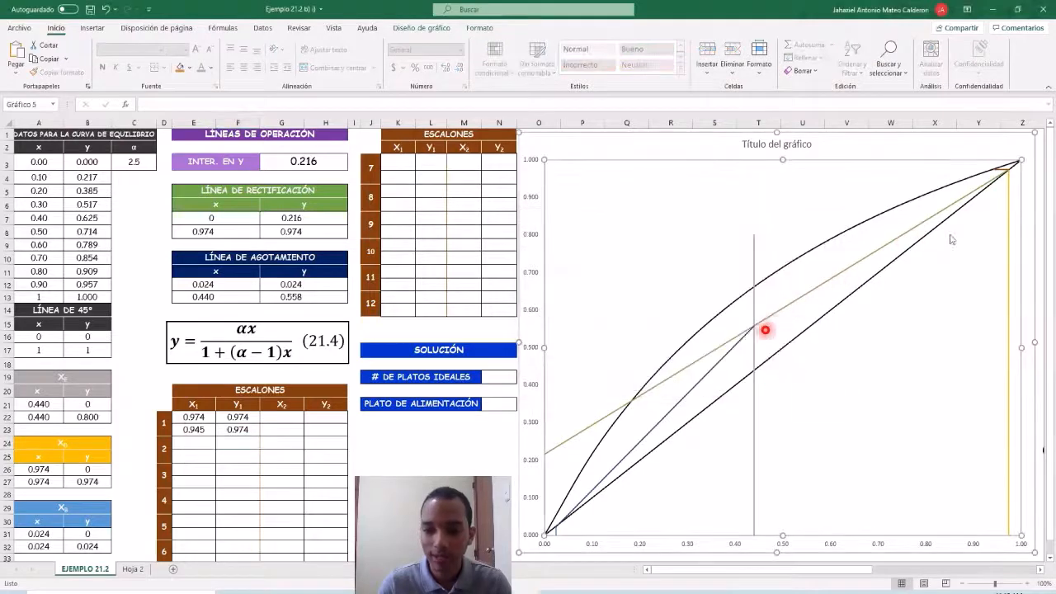
Fill the X2 column of step 1 in the ESCALONES table with 0.945 in both G22 and G23.
left_click(297, 417)
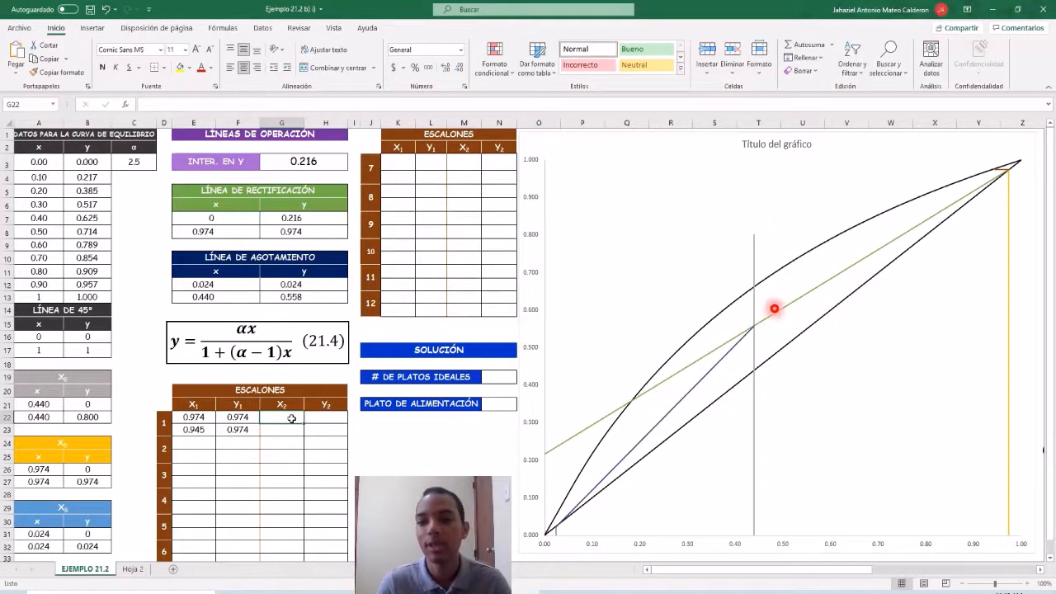
type("0.")
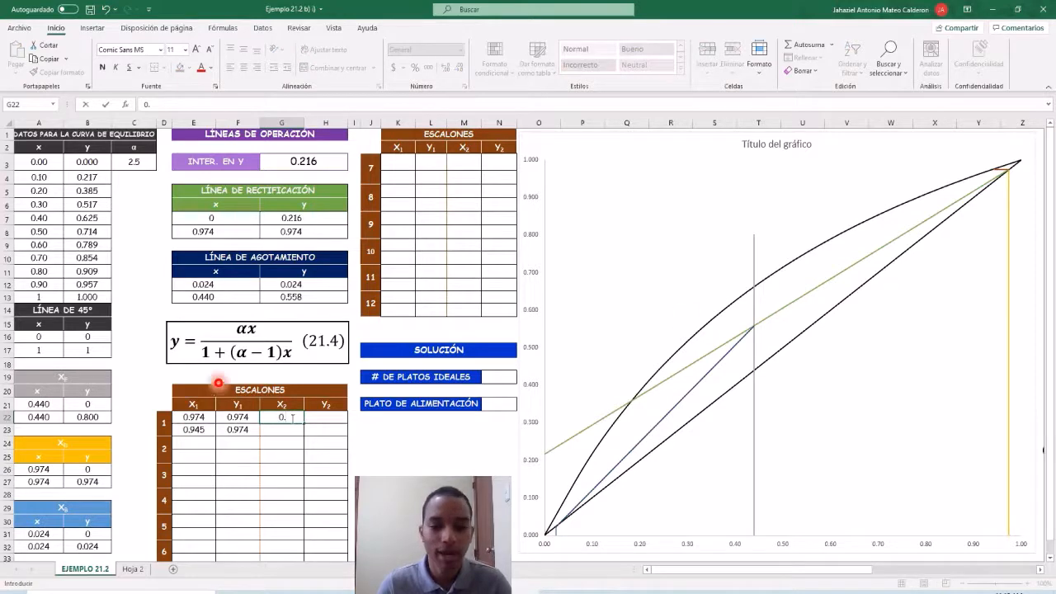
type("945")
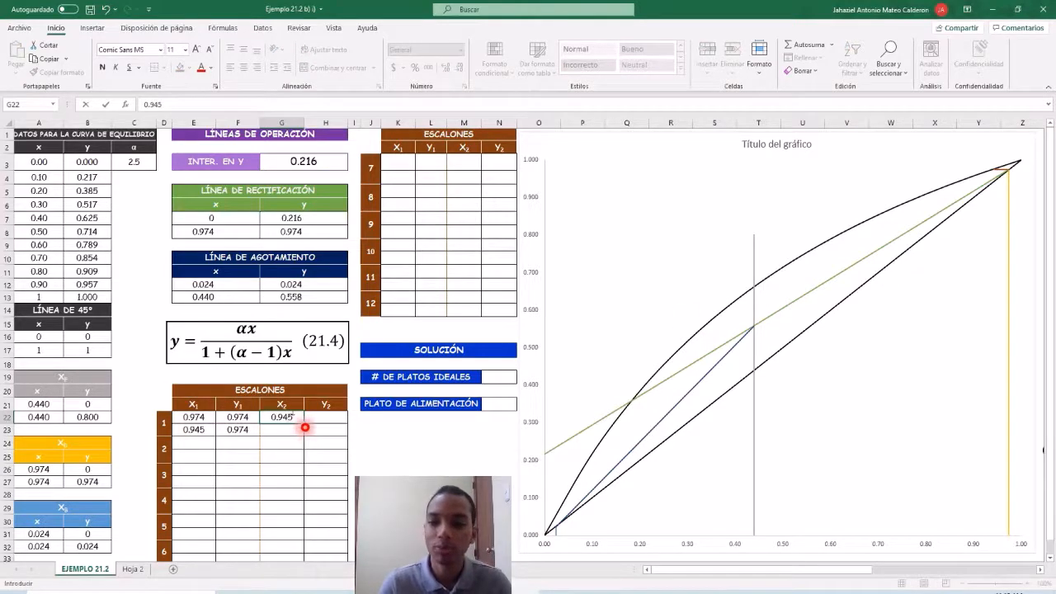
key("Return")
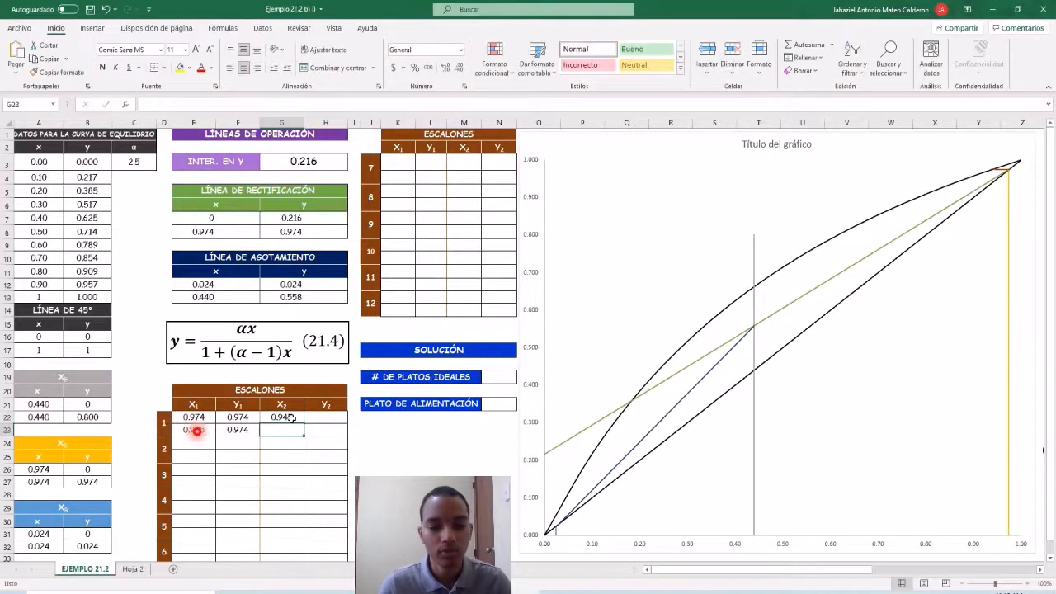
type("0.")
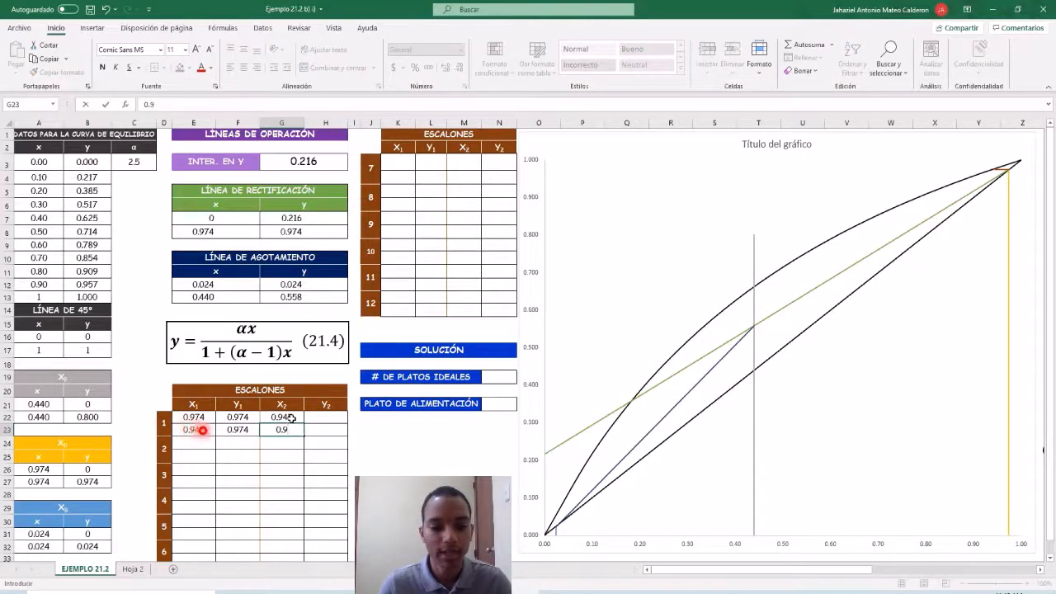
type("945")
key("Return")
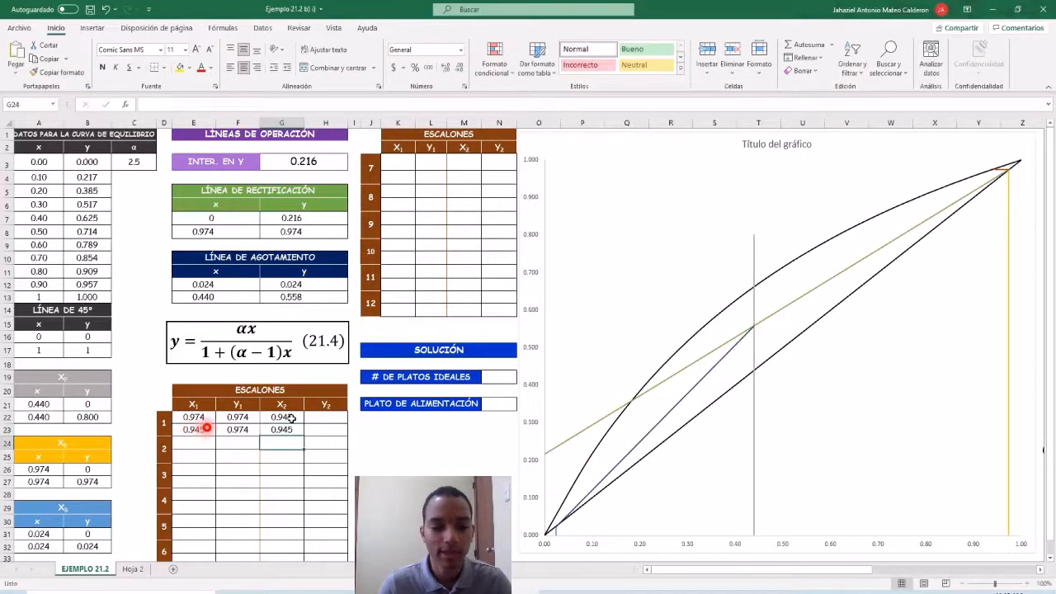
Fill the Y2 column of step 1 in the ESCALONES table with 0.974 in H22 and 0.956 in H23.
left_click(326, 420)
type("0.")
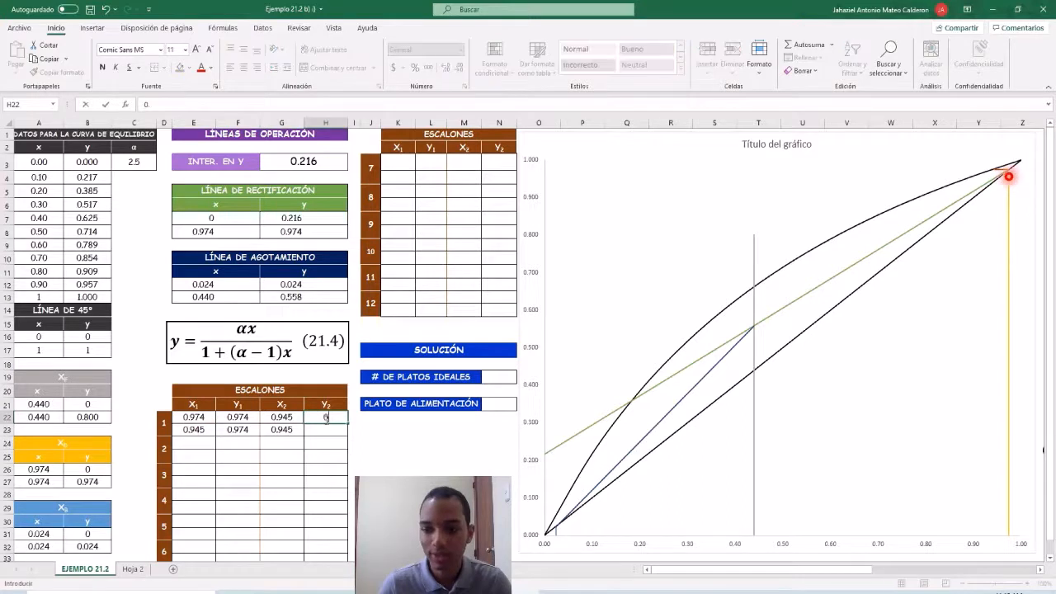
type("974")
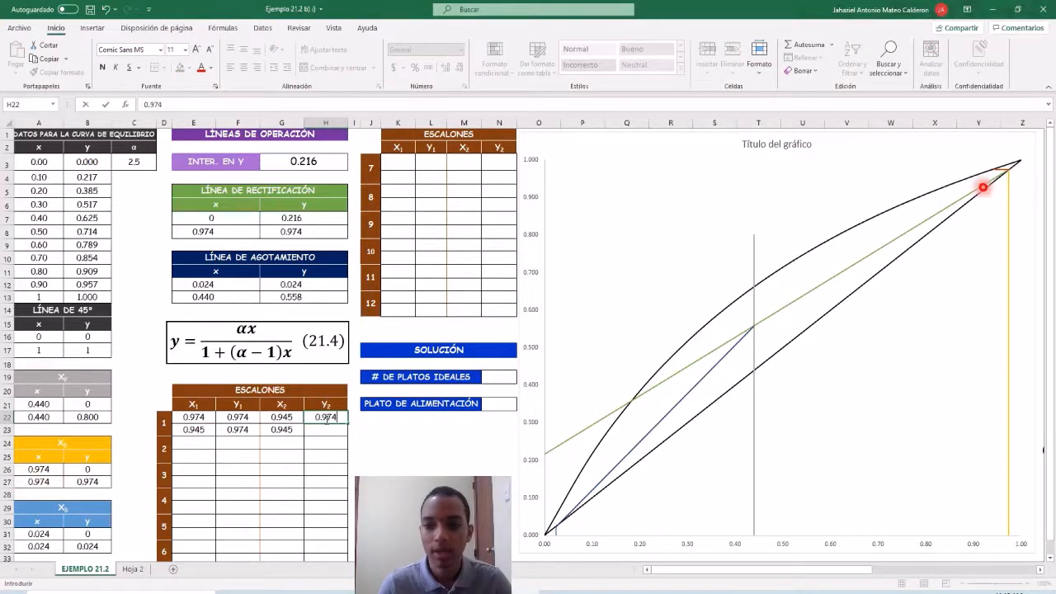
key("Return")
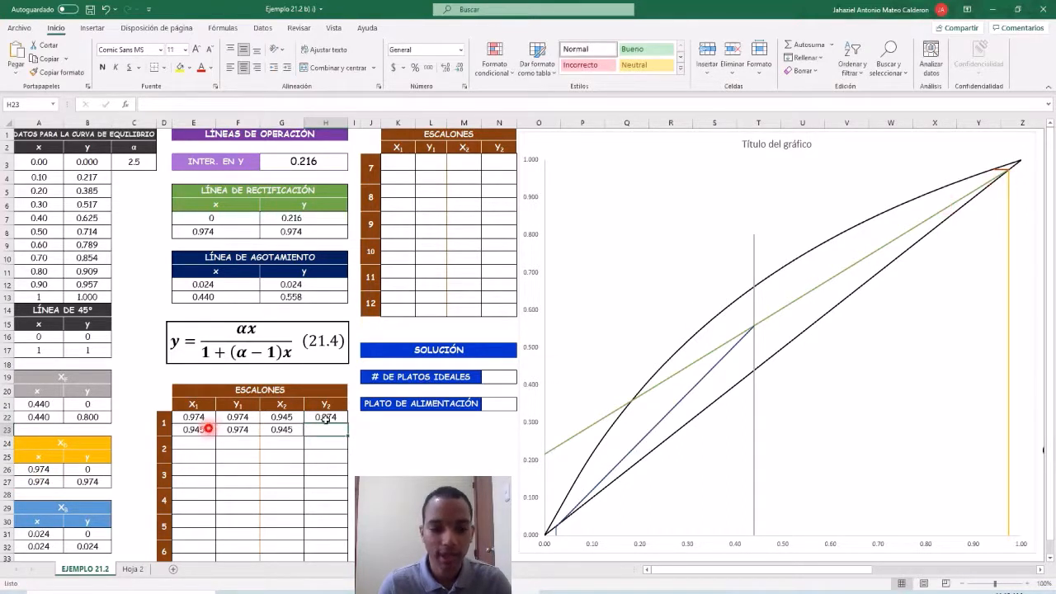
type("0.956")
key("Return")
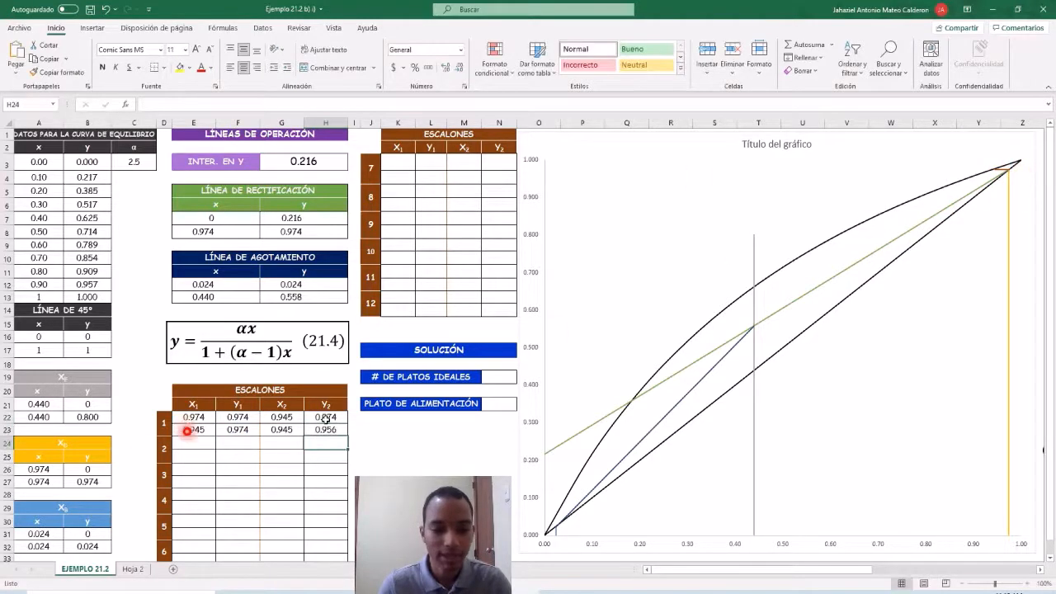
Add a chart series named "1.1" with X values G22:G23 and Y values H22:H23.
right_click(663, 238)
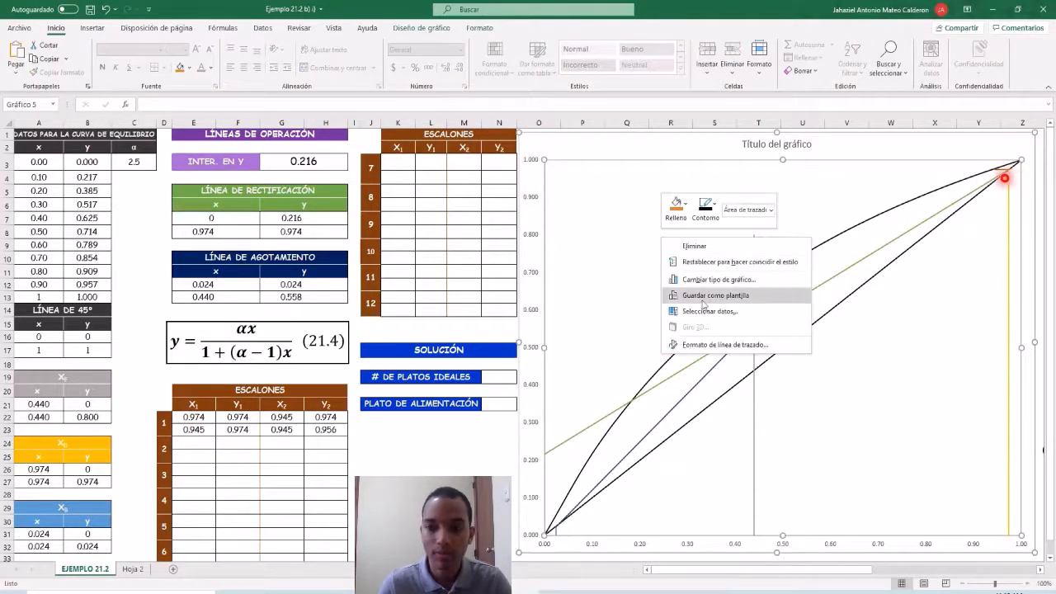
left_click(703, 309)
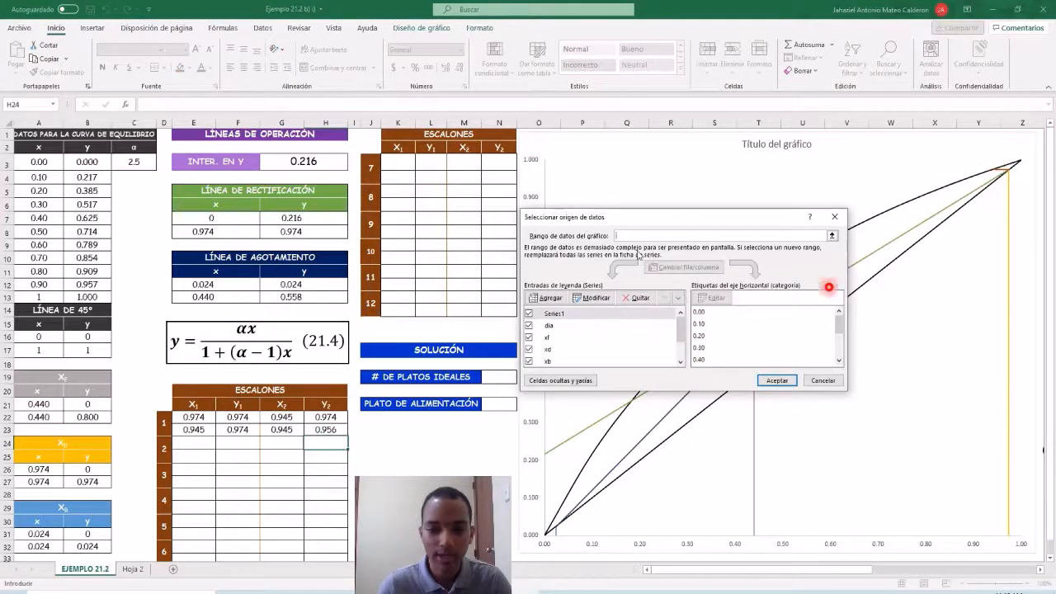
left_click(546, 299)
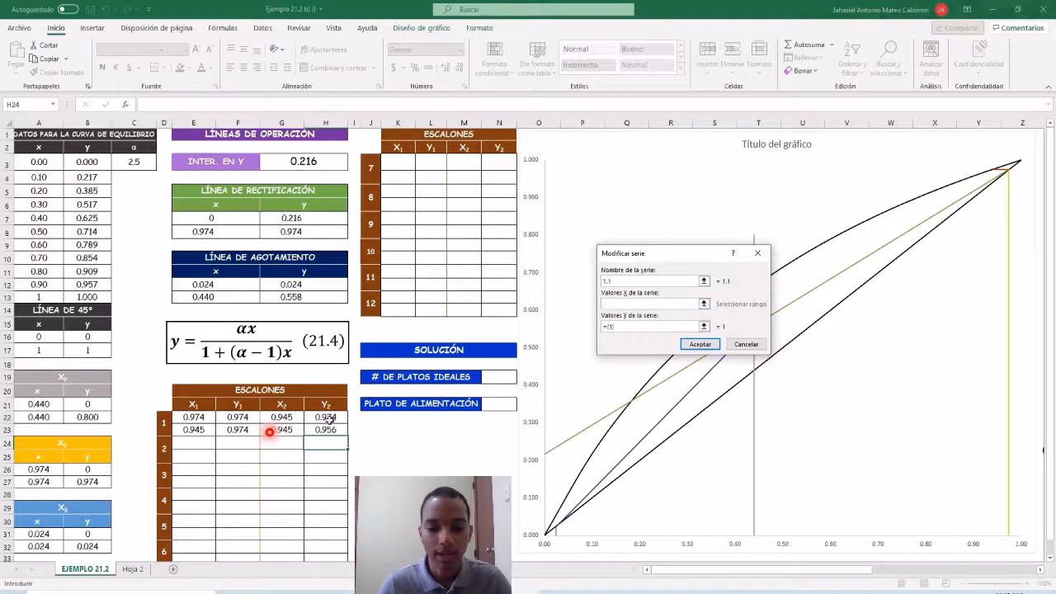
left_click_drag(281, 419, 279, 430)
left_click(621, 328)
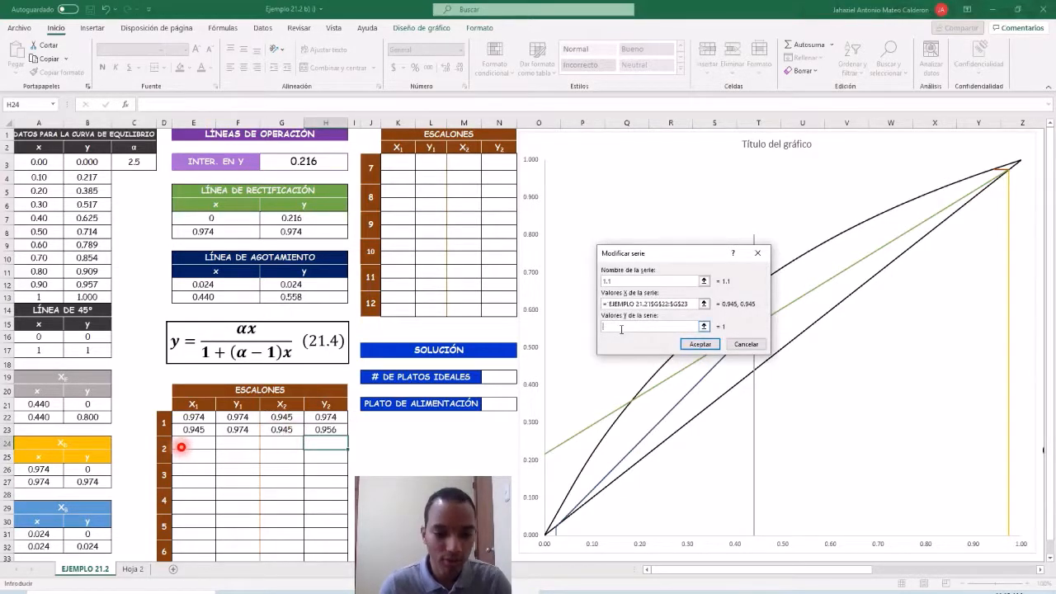
left_click_drag(324, 418, 322, 429)
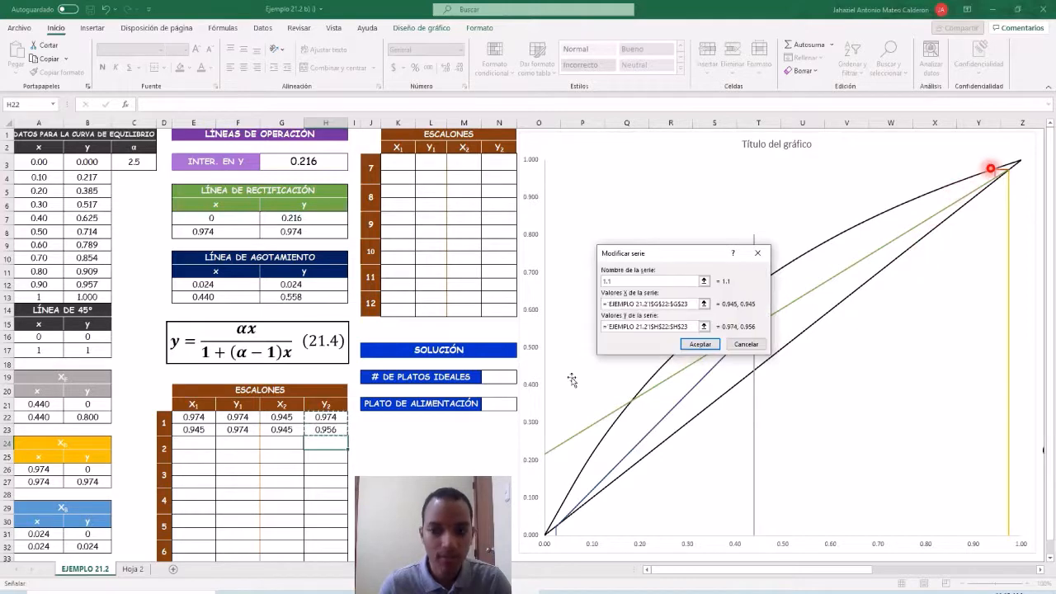
left_click(698, 345)
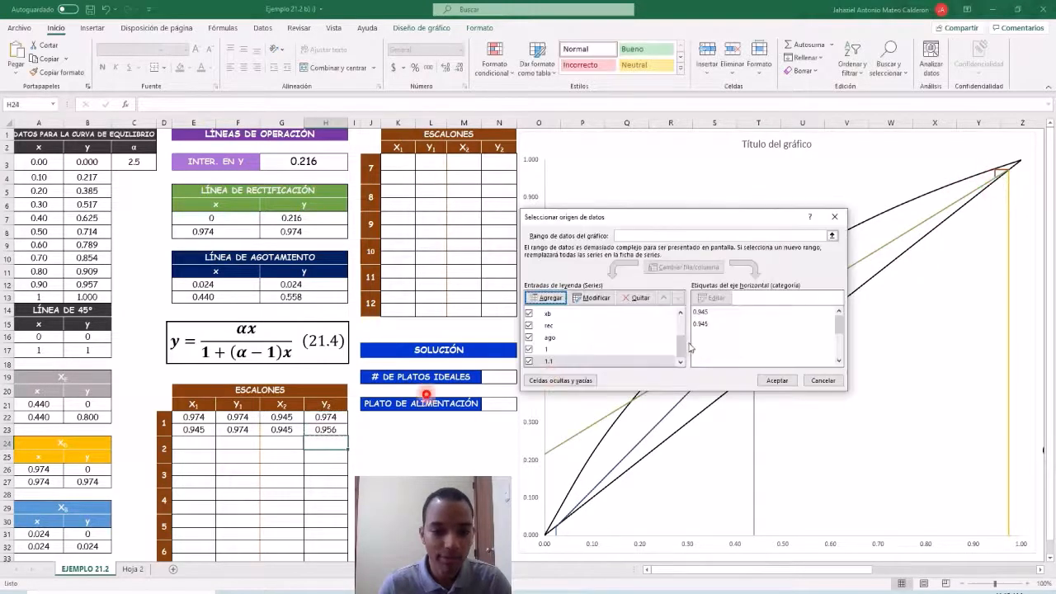
left_click(778, 380)
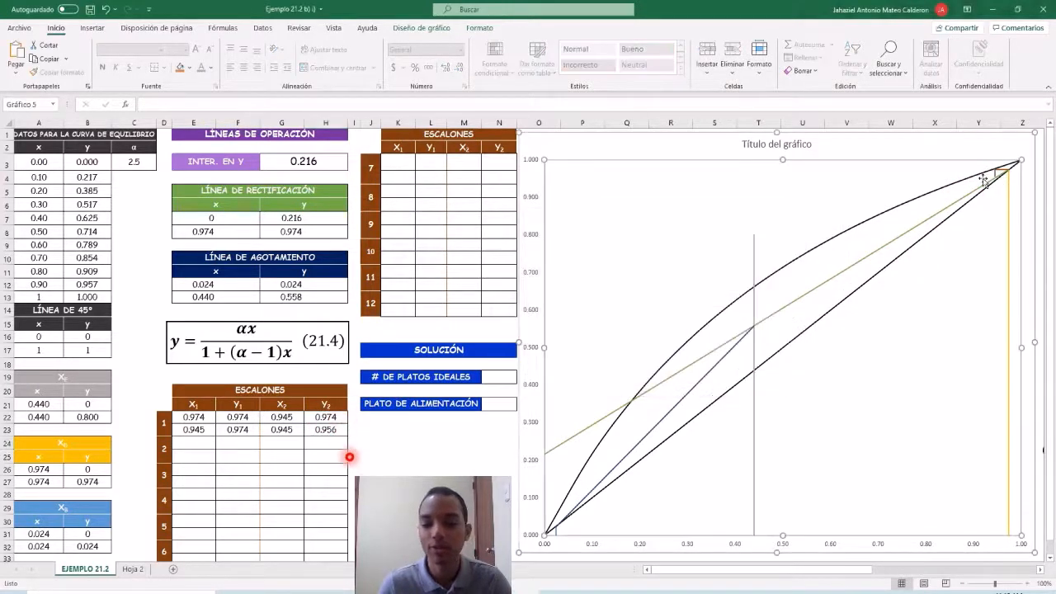
left_click(197, 443)
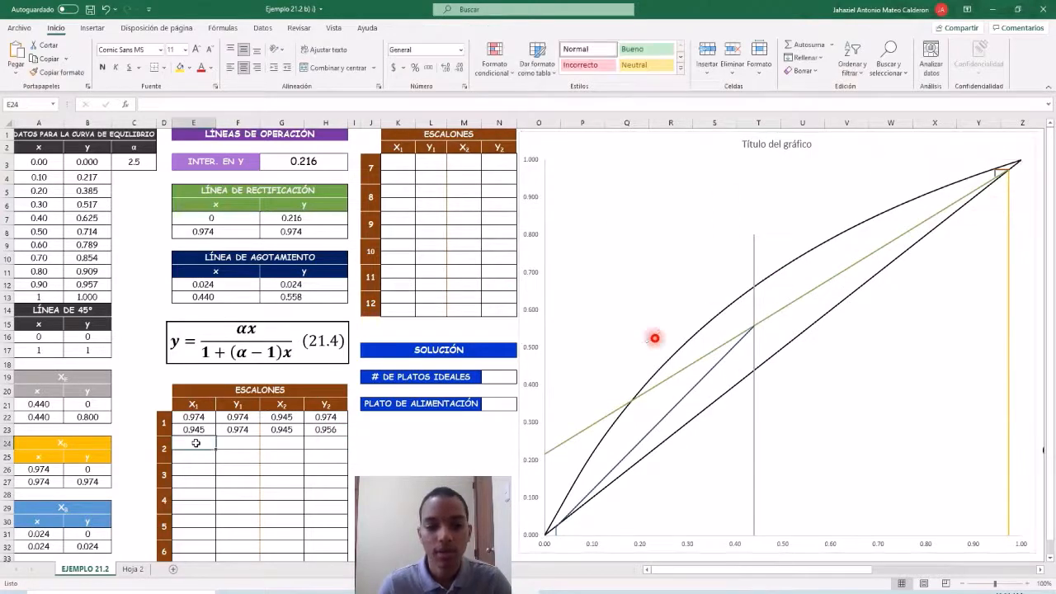
mouse_move(457, 3)
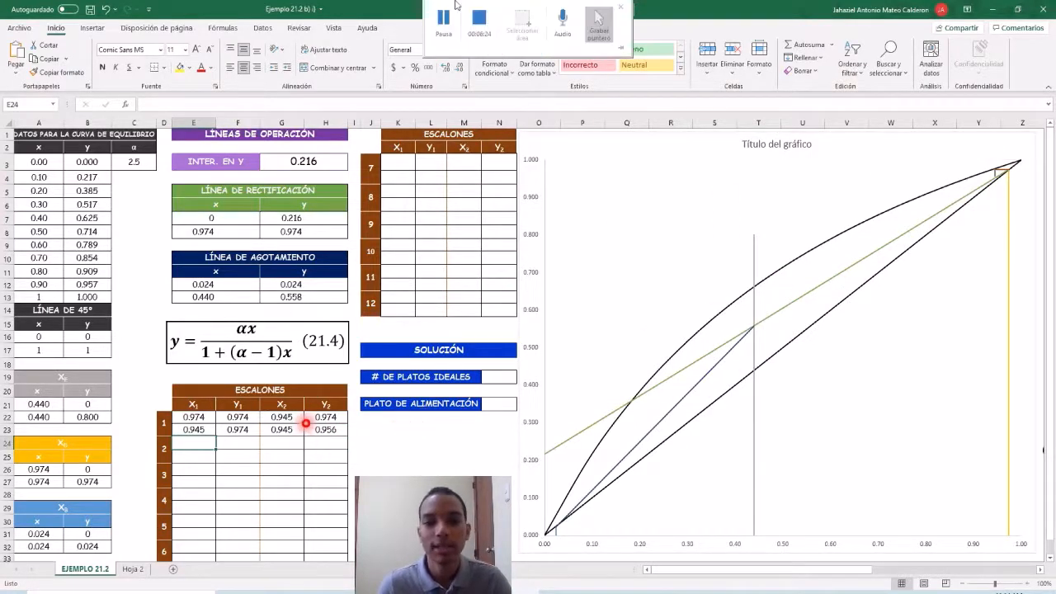
left_click(442, 29)
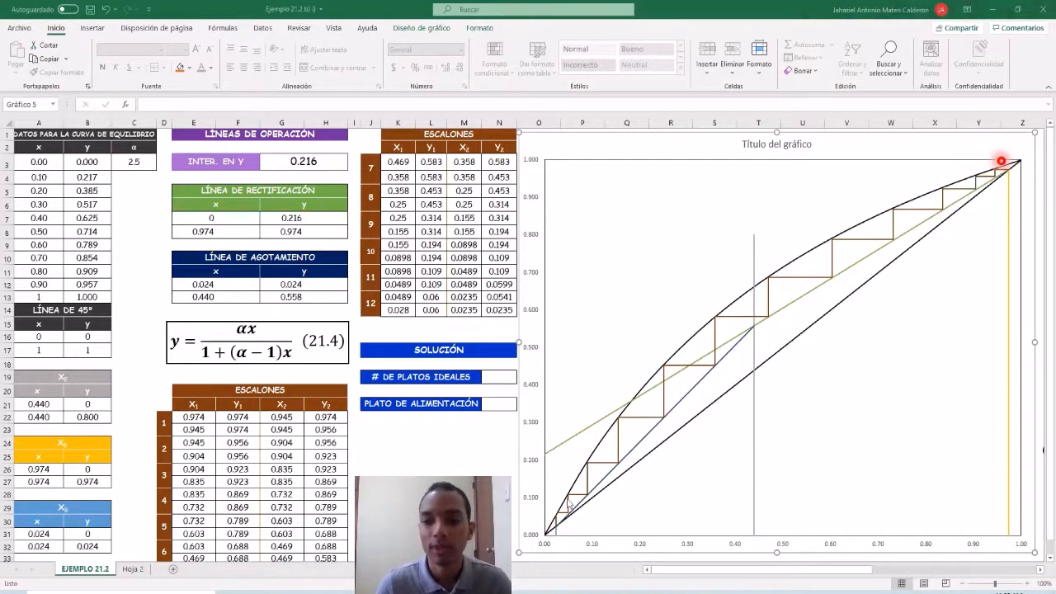
Fill in the SOLUCIÓN section with 11 for # DE PLATOS IDEALES and 7 for PLATO DE ALIMENTACIÓN.
left_click(500, 379)
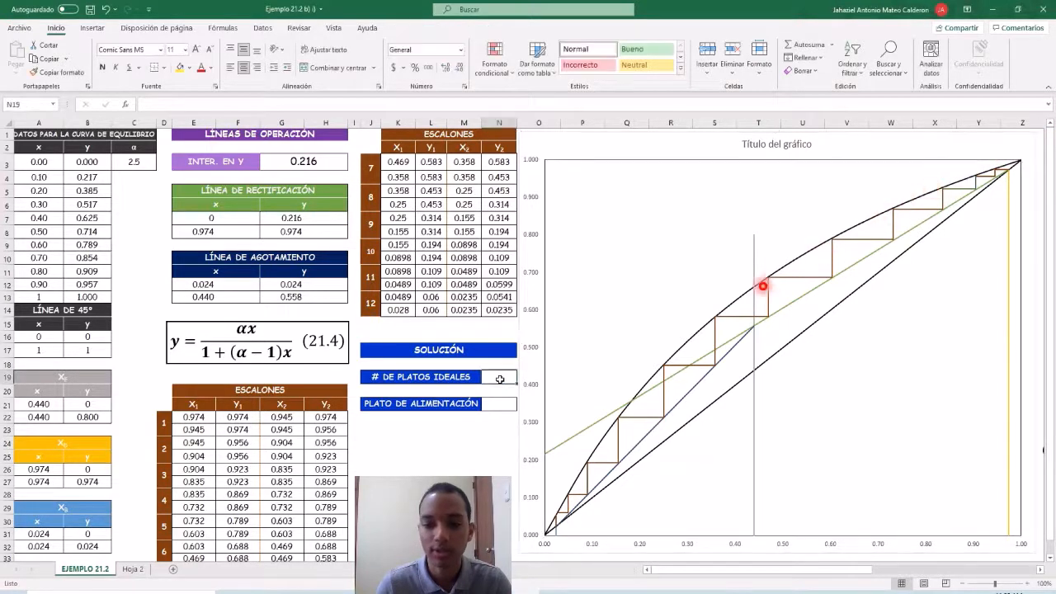
type("11")
key("Return")
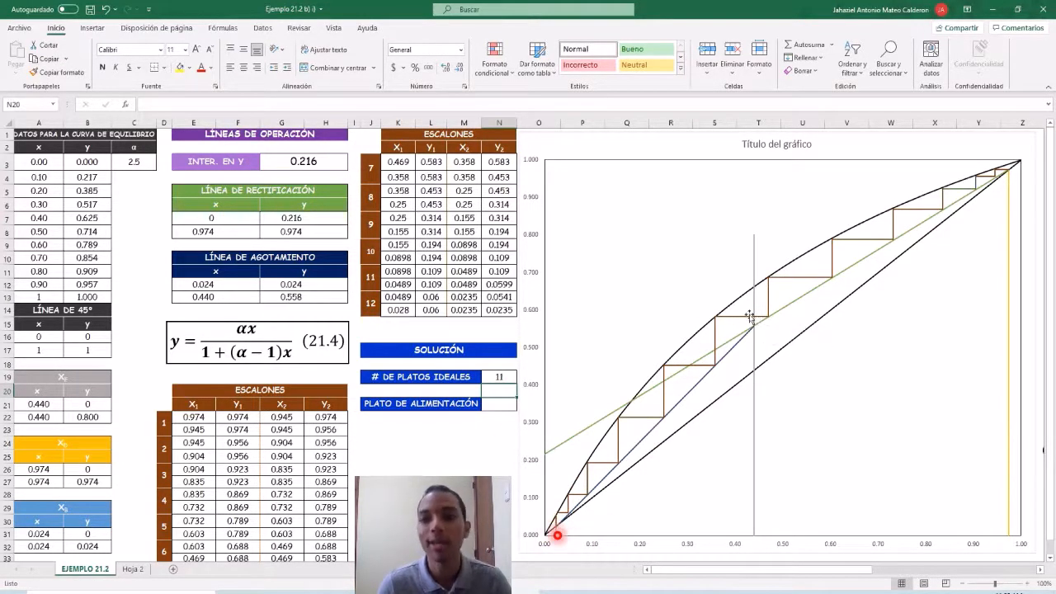
left_click(506, 410)
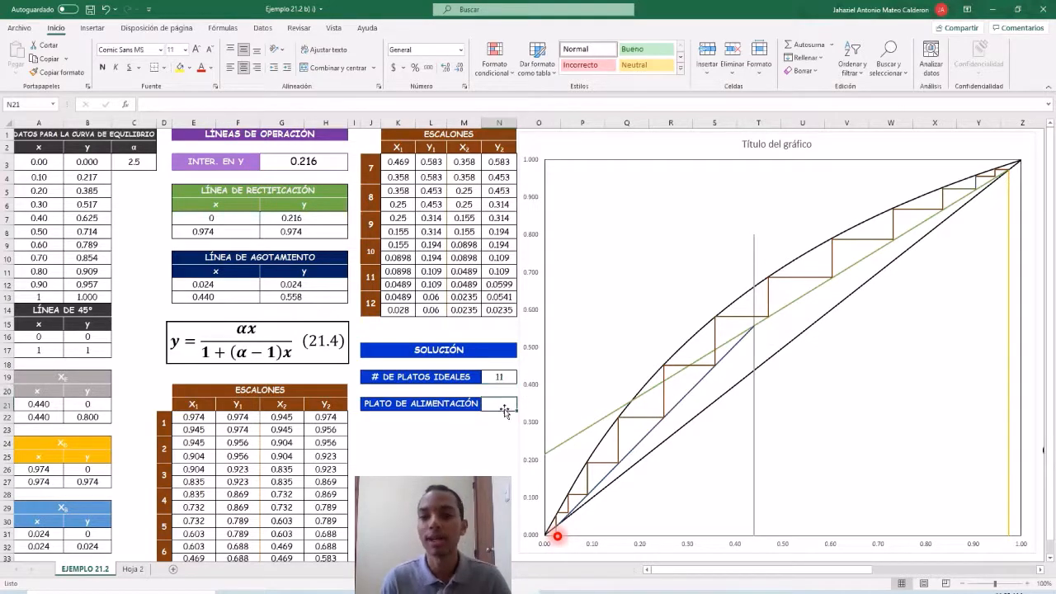
type("7")
key("Return")
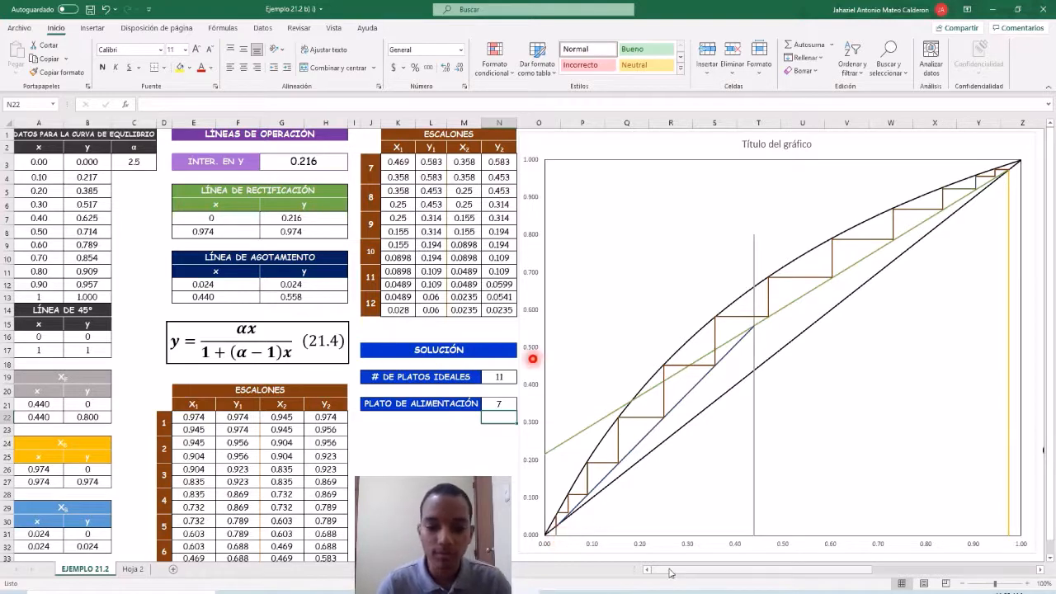
Compare the stepped-off chart with the reference FIGURA 21.14 for Ejemplo 21.2, parte b)i).
left_click_drag(671, 570, 809, 583)
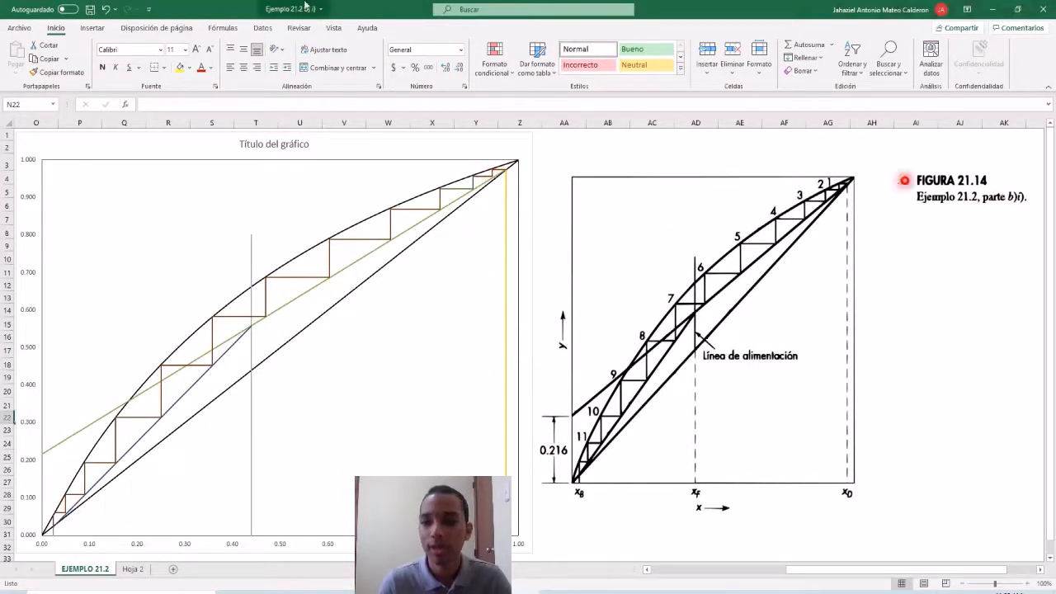
mouse_move(479, 2)
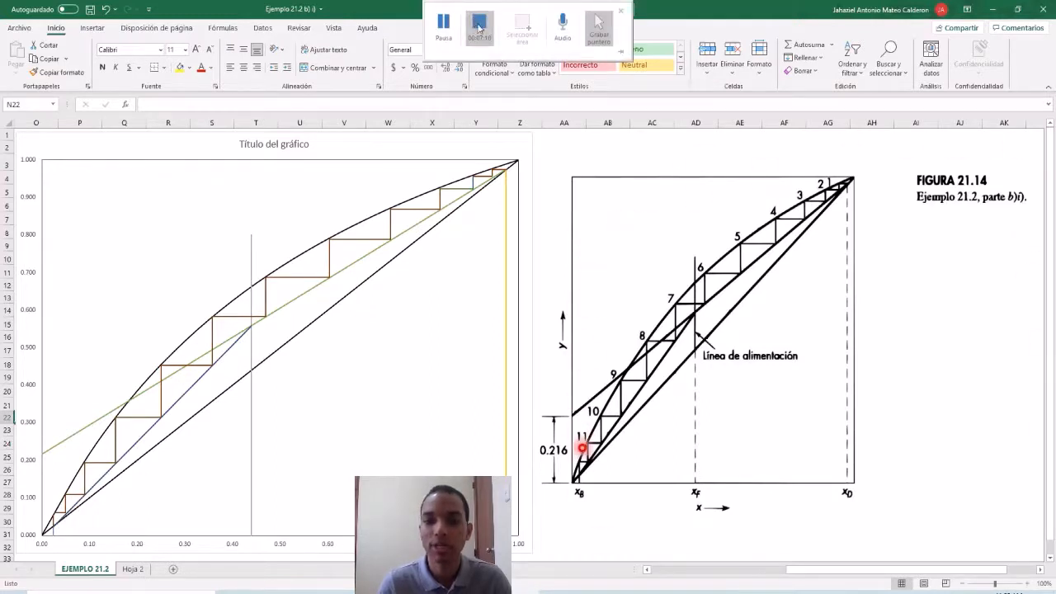